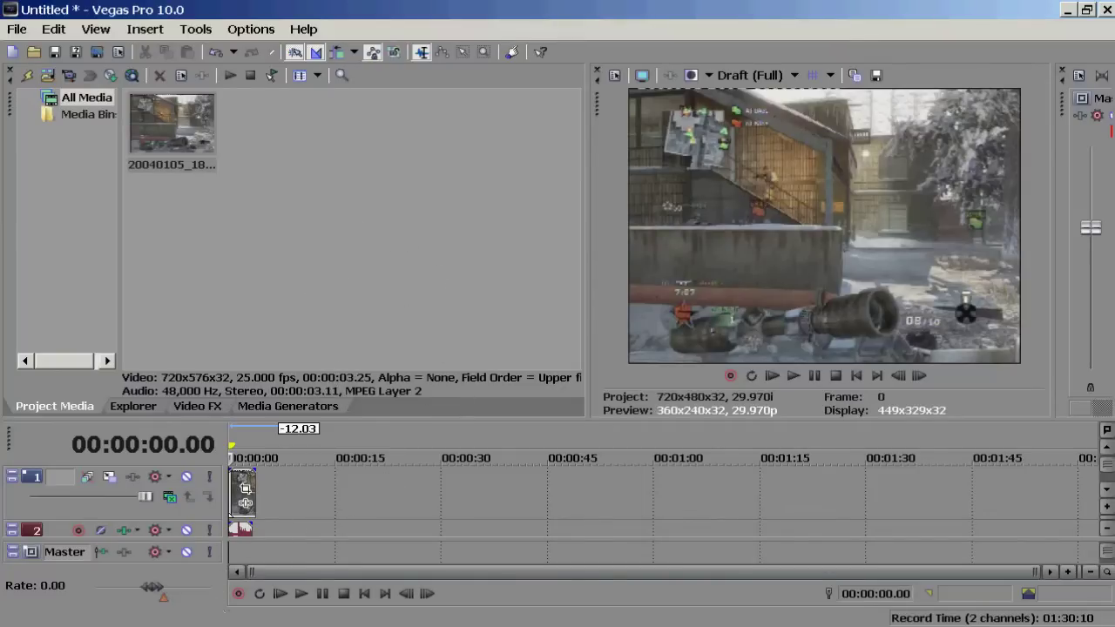
Switch from Vegas to the WinRAR window showing the Predator lock on HUD.zip archive
key(alt+Tab)
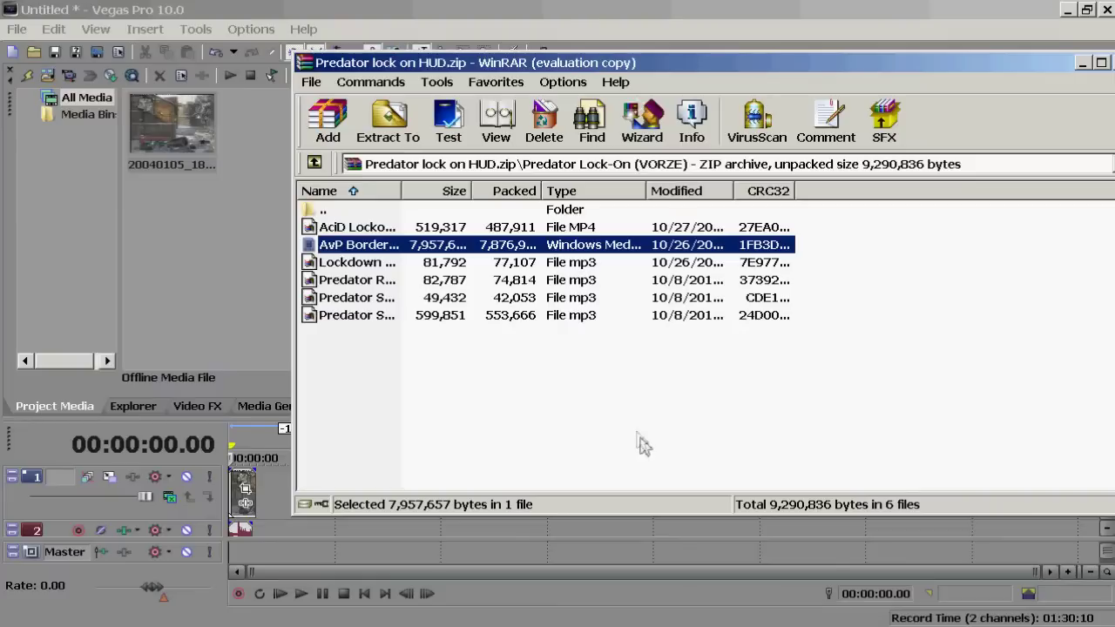
Drag AvP Border.wmv from the archive onto the Vegas timeline and scrub to preview it
click(829, 385)
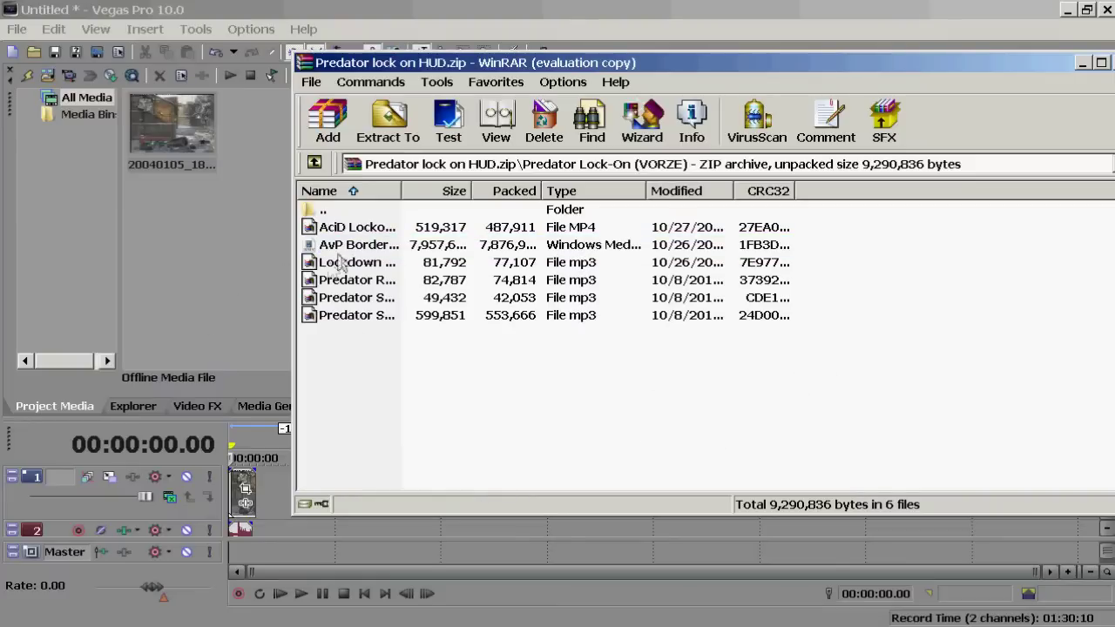
click(382, 247)
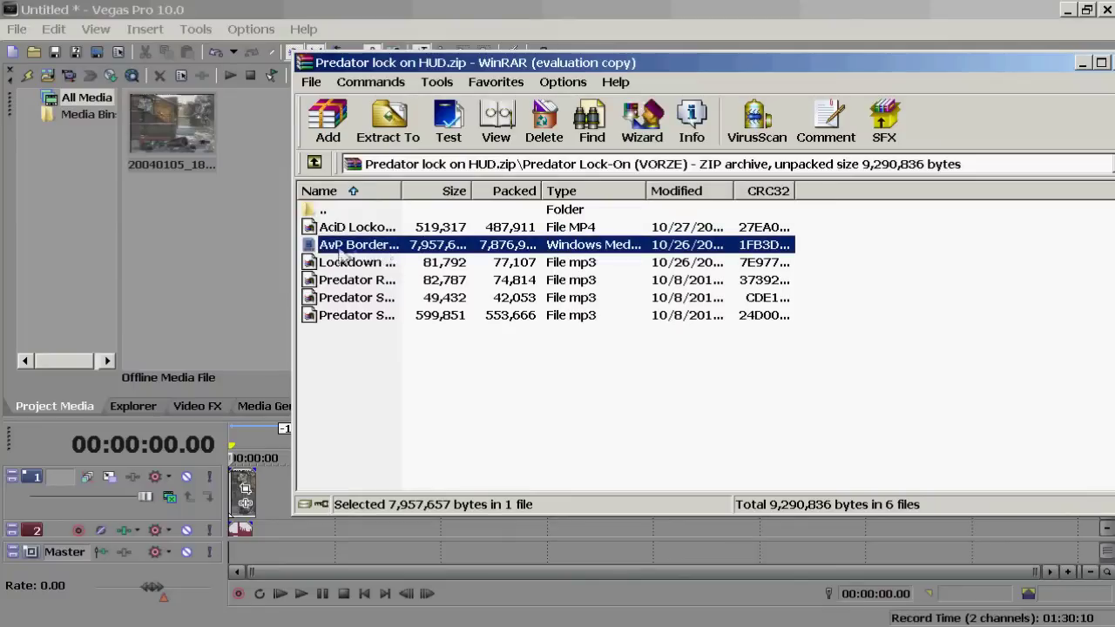
click(432, 385)
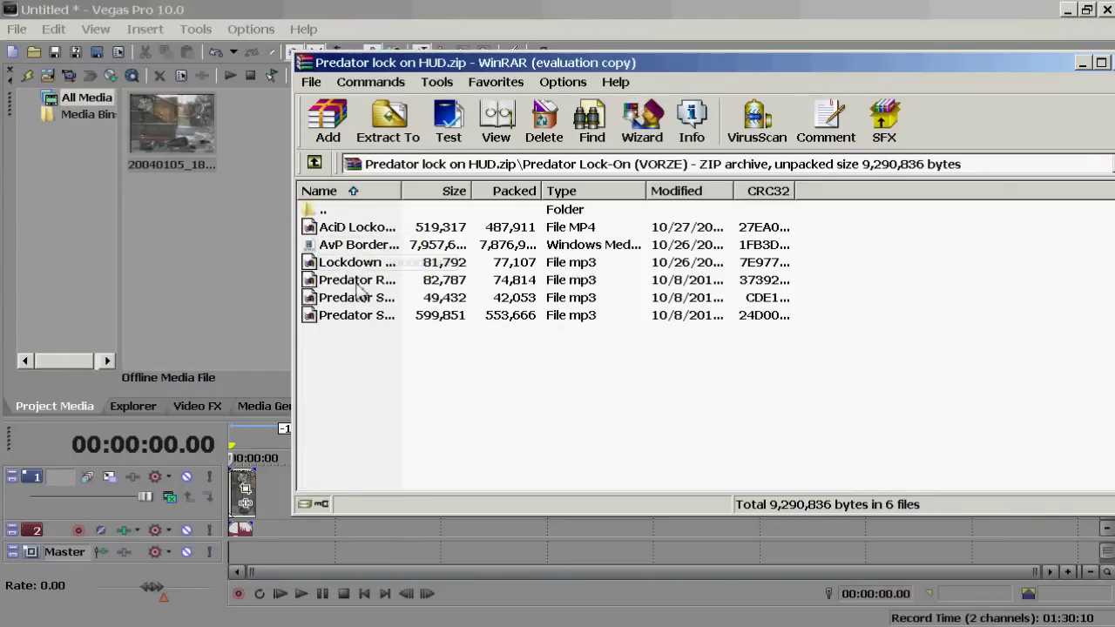
click(370, 244)
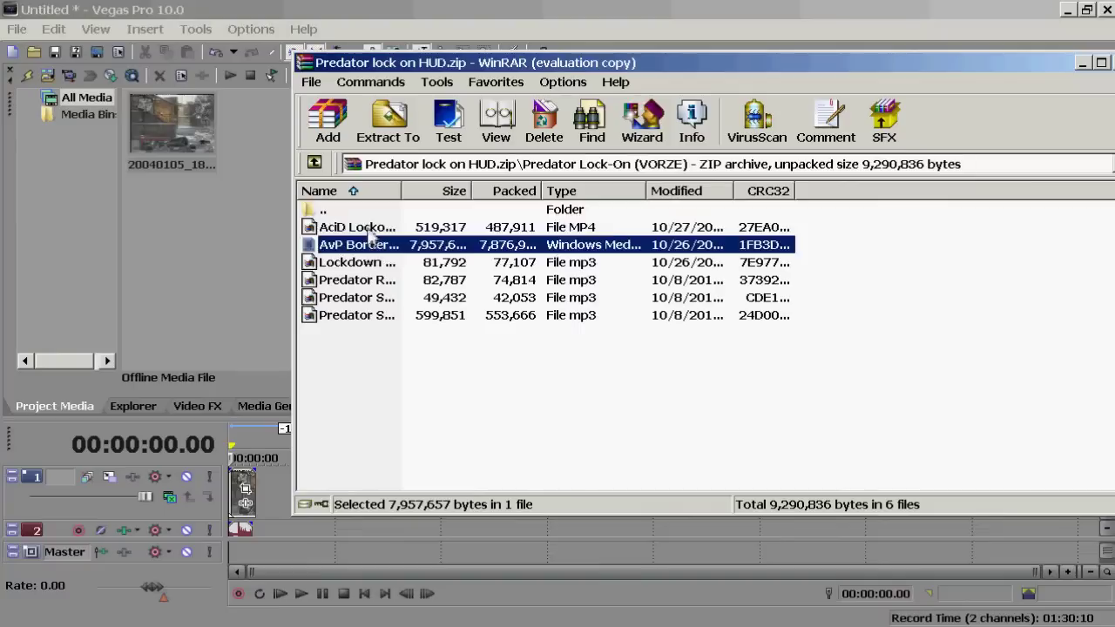
click(370, 228)
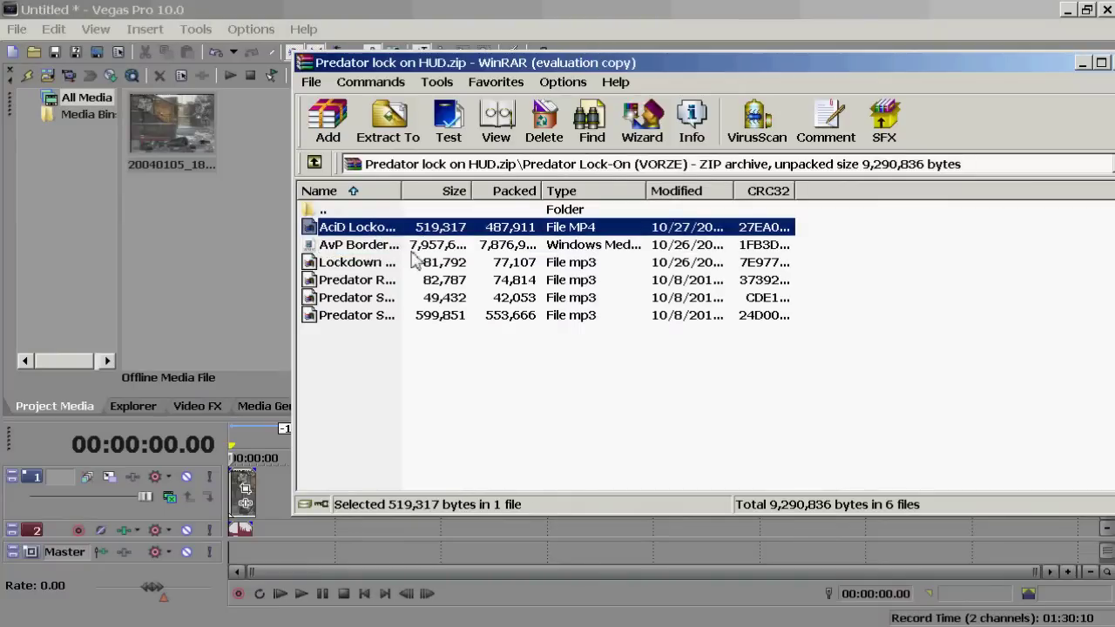
click(378, 245)
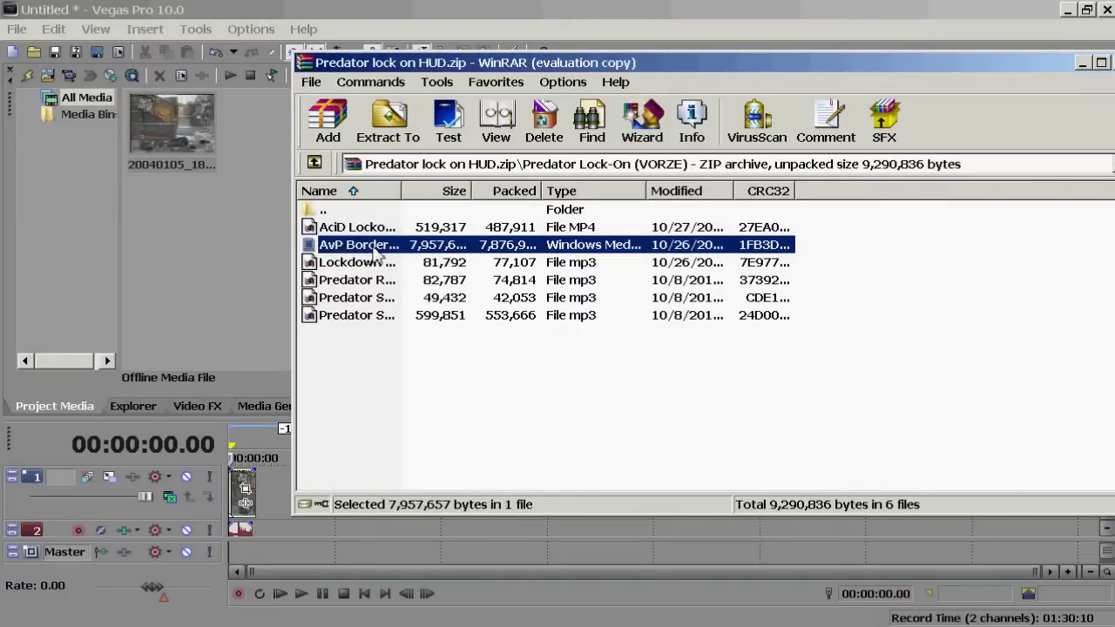
drag(378, 248, 272, 532)
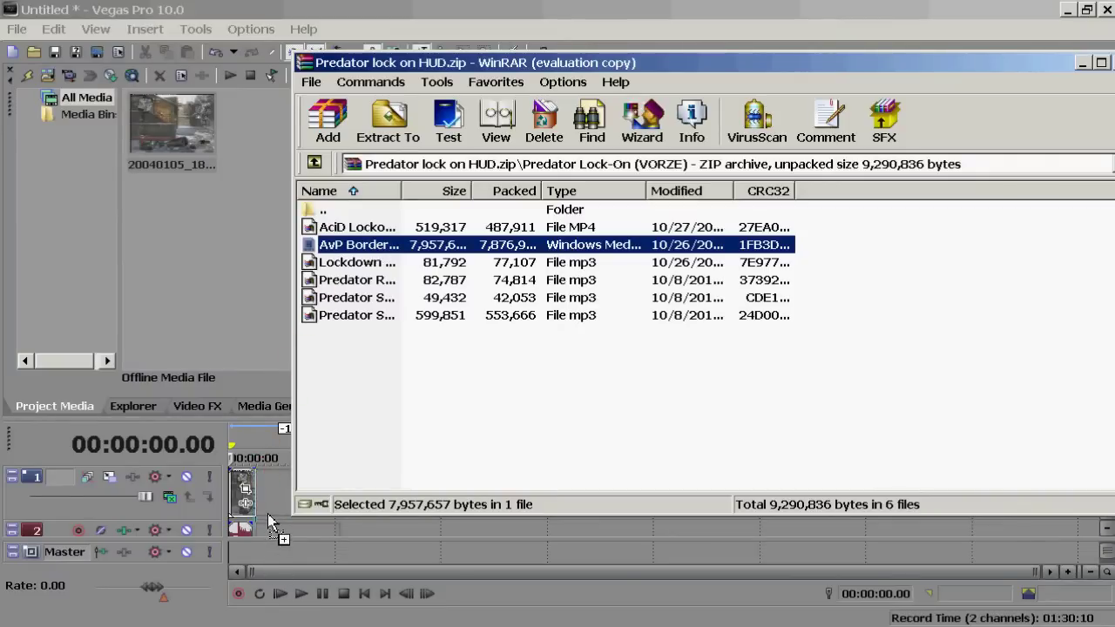
click(410, 520)
mouse_move(413, 495)
mouse_down()
mouse_move(301, 485)
mouse_move(395, 496)
mouse_up()
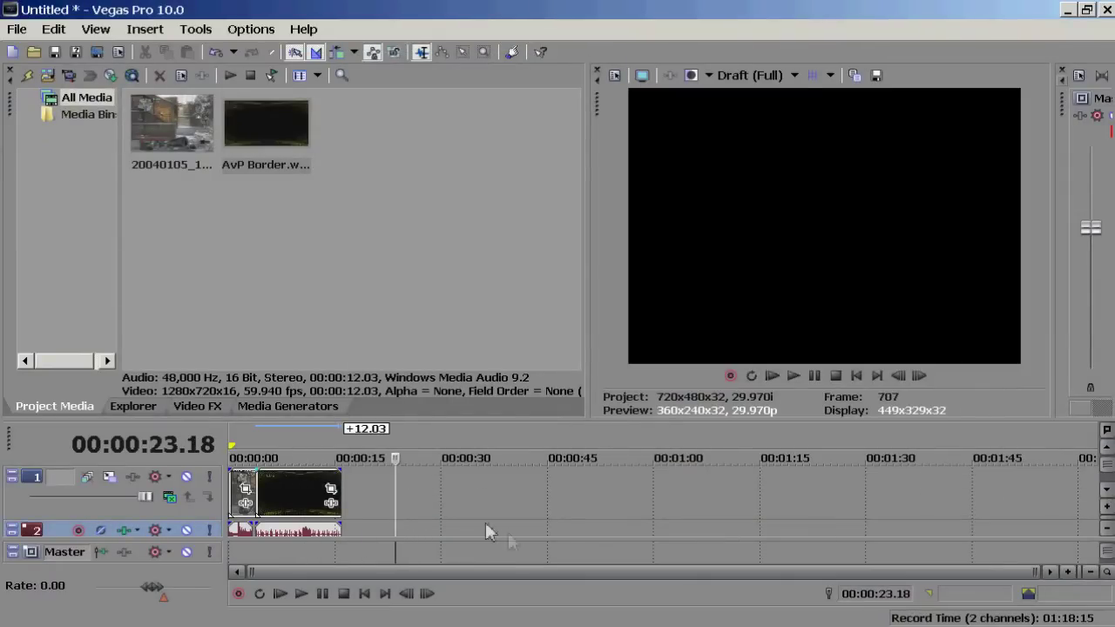
Insert a new top video track and move the AvP Border clip to its start
right_click(473, 475)
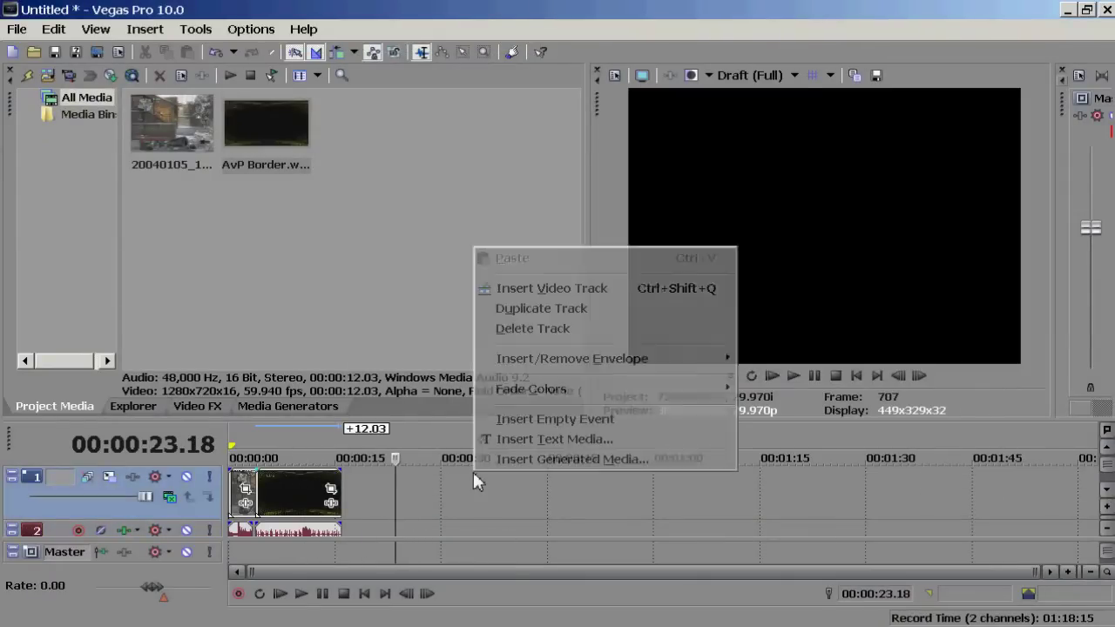
click(550, 290)
drag(307, 528, 275, 469)
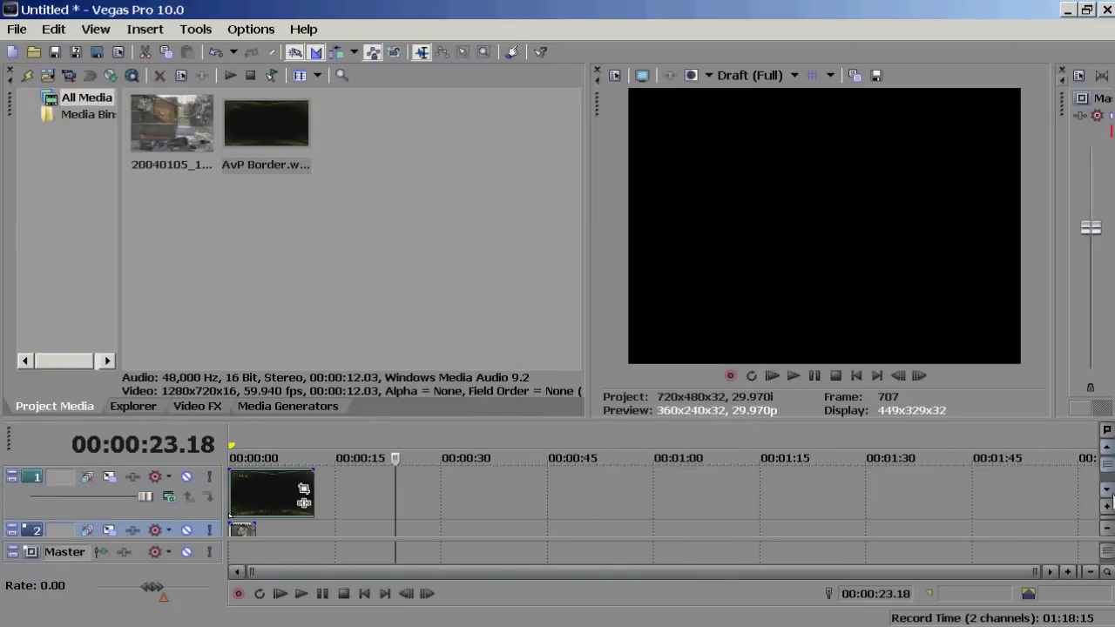
Select the border's audio event on track 3 and return the playhead to the project start
click(1106, 490)
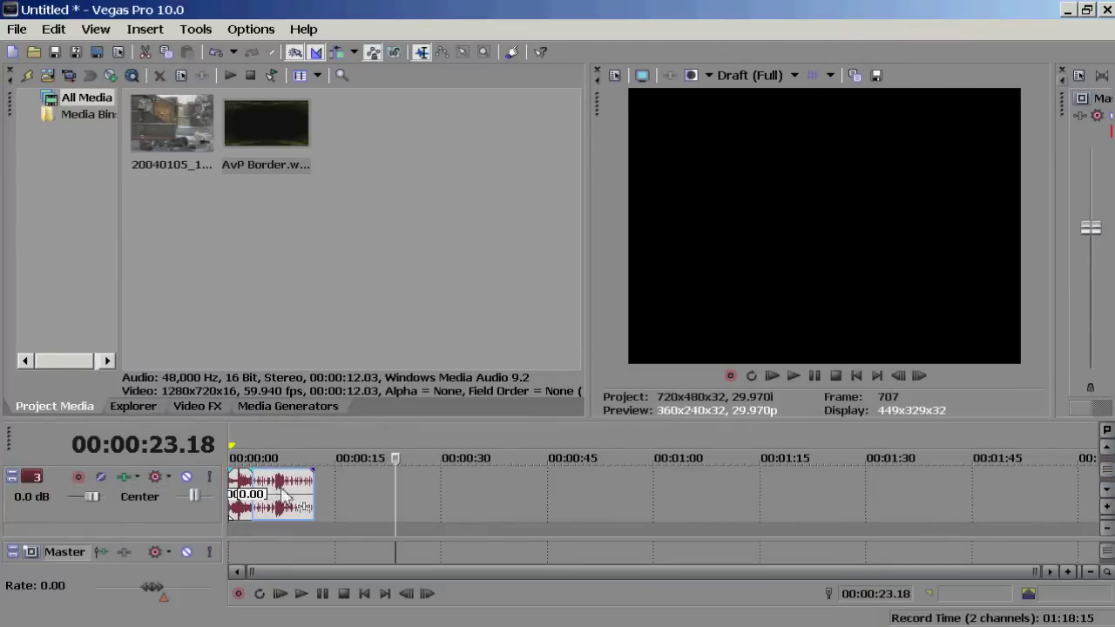
click(290, 514)
scroll(235, 528, down, 1)
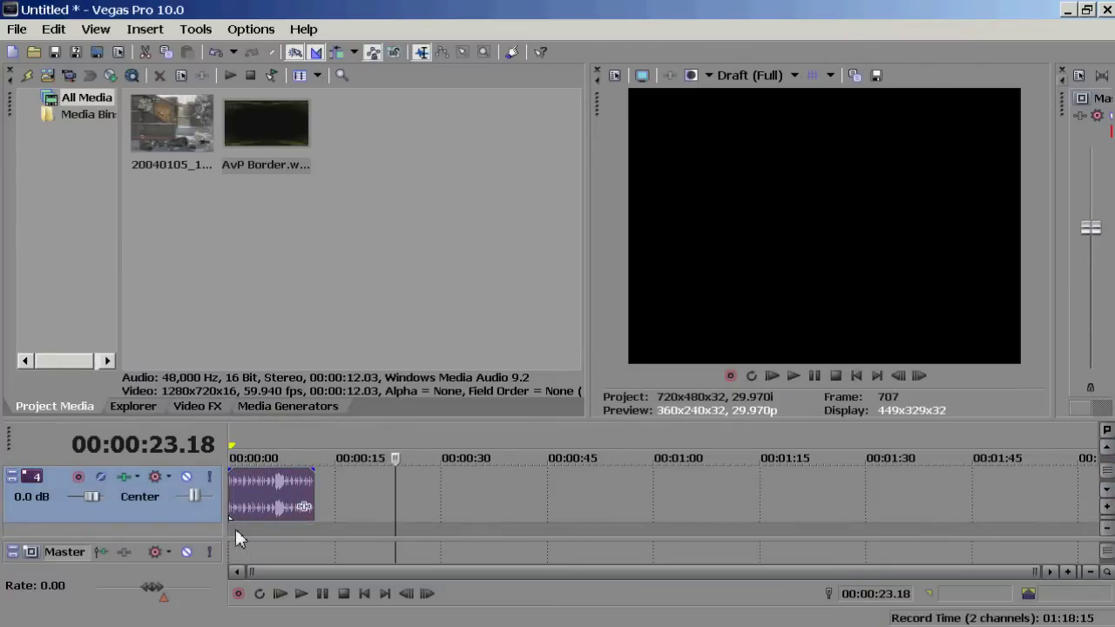
drag(395, 496, 180, 496)
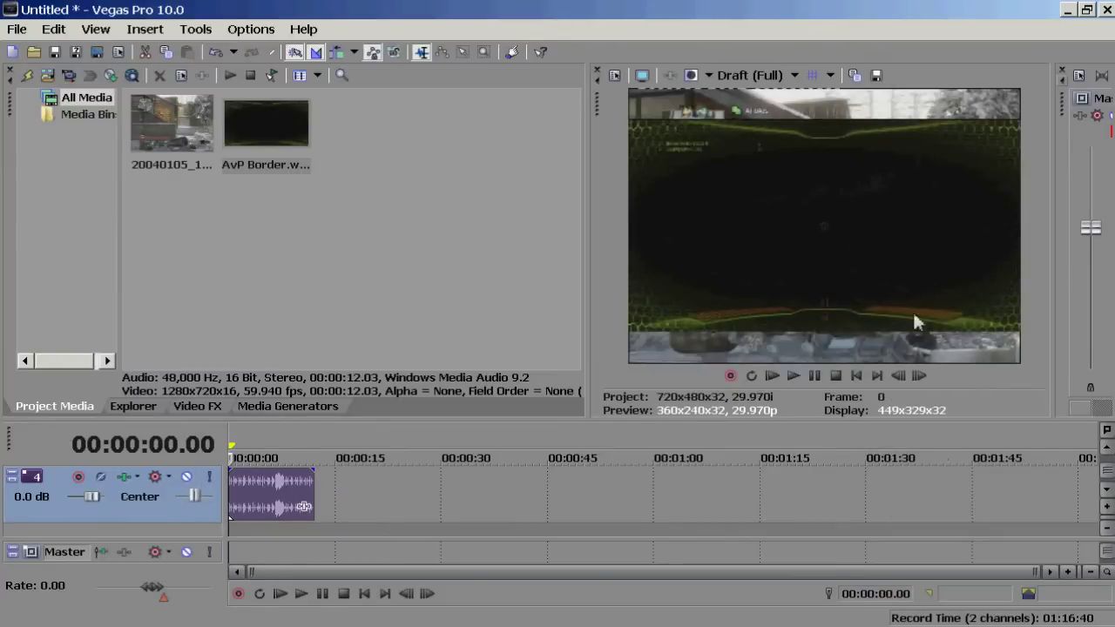
scroll(1093, 459, up, 3)
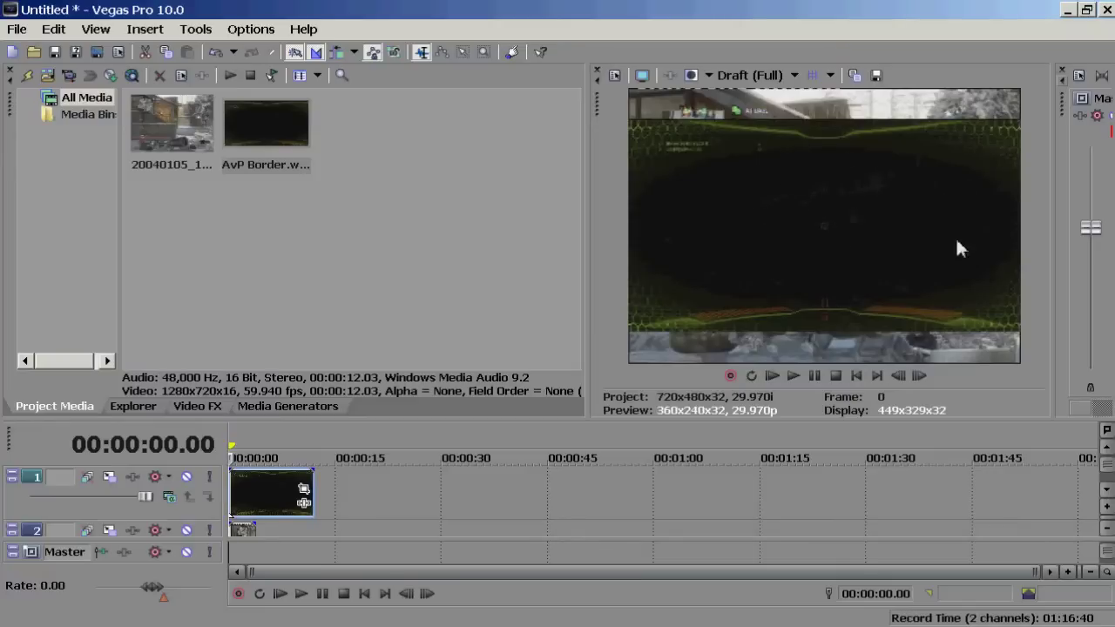
Turn off Maintain aspect ratio for the AvP Border event and trim it to the gameplay's length
right_click(253, 502)
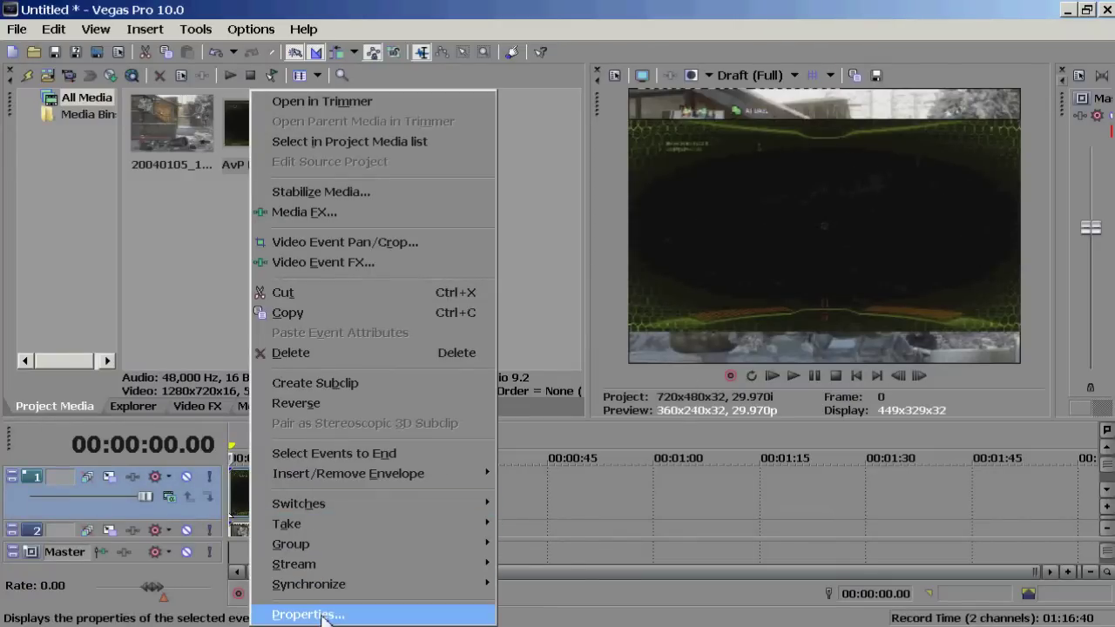
click(309, 615)
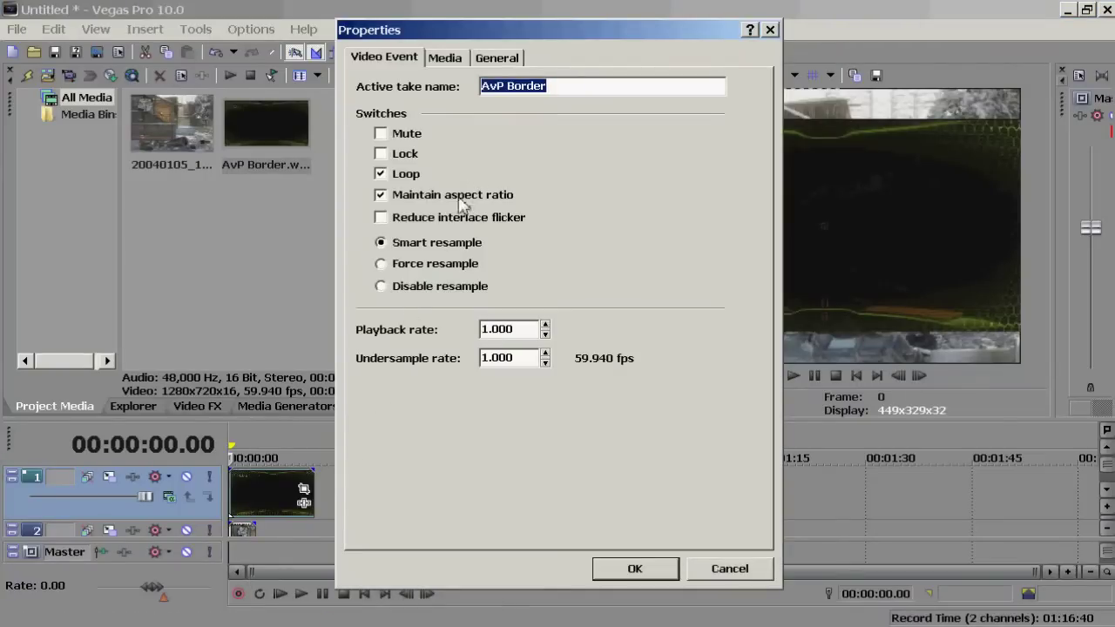
click(410, 199)
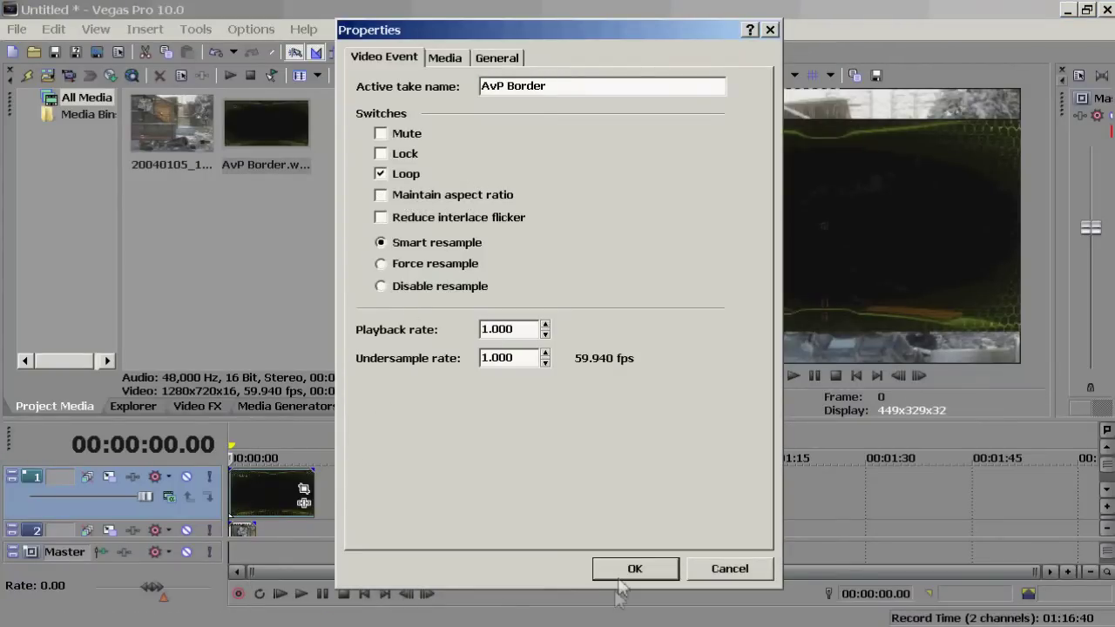
click(628, 568)
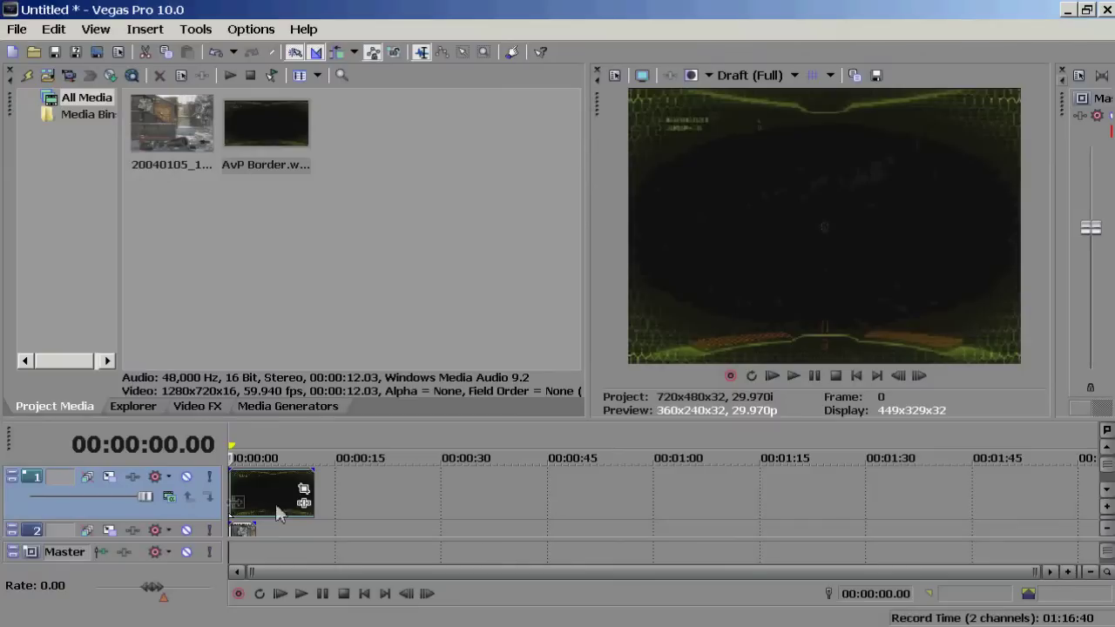
drag(312, 486, 263, 485)
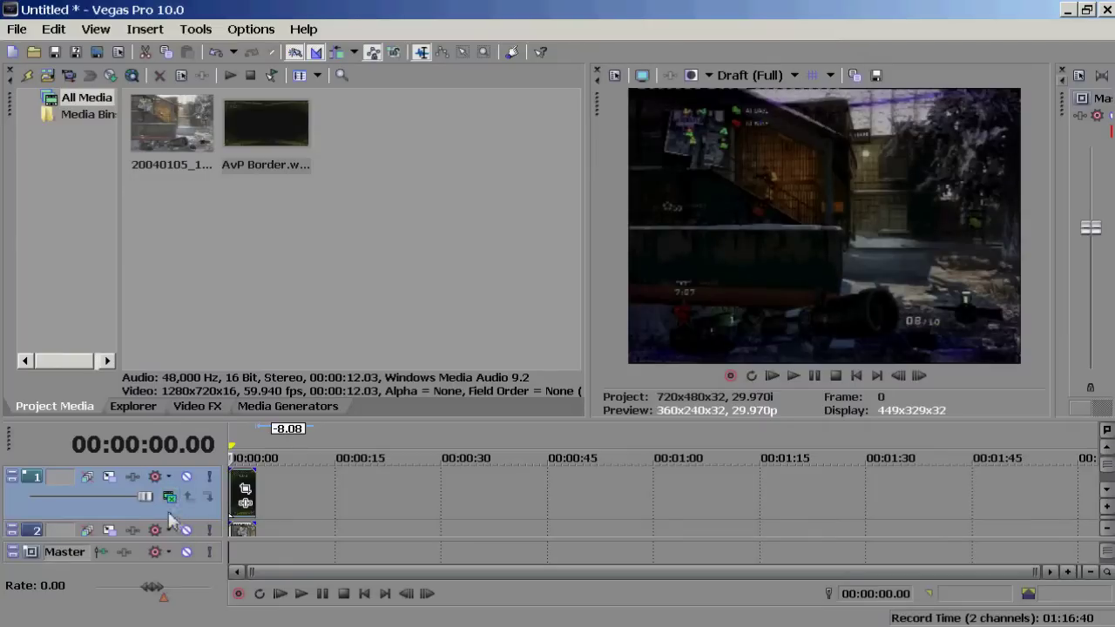
Set track 1's compositing mode to Screen and play the preview to 00:00:01.15
click(171, 501)
click(239, 334)
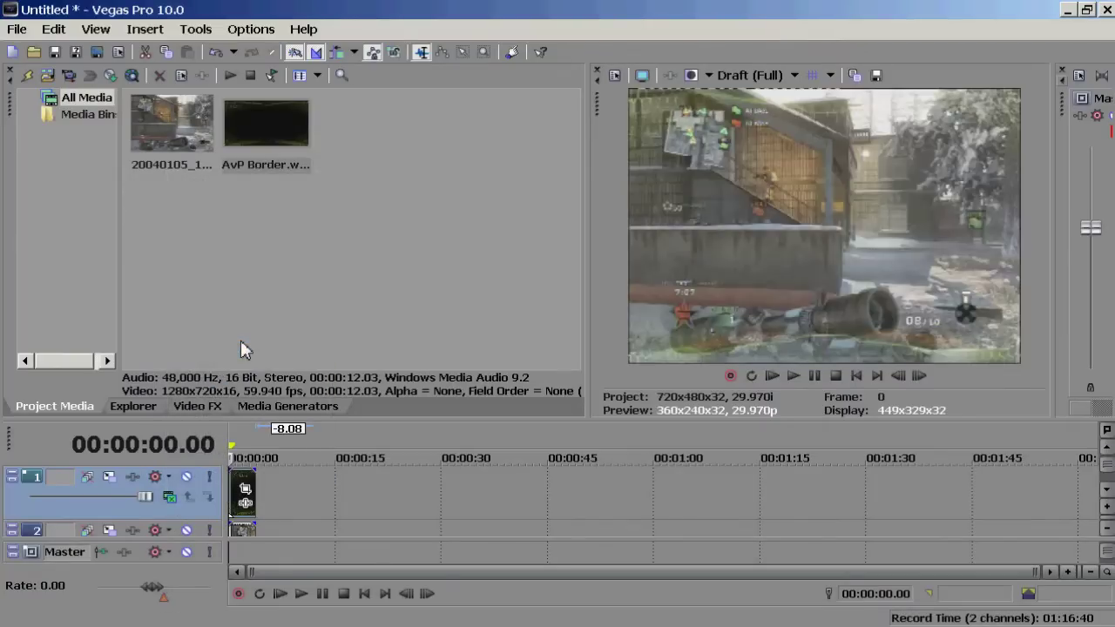
click(811, 379)
click(812, 379)
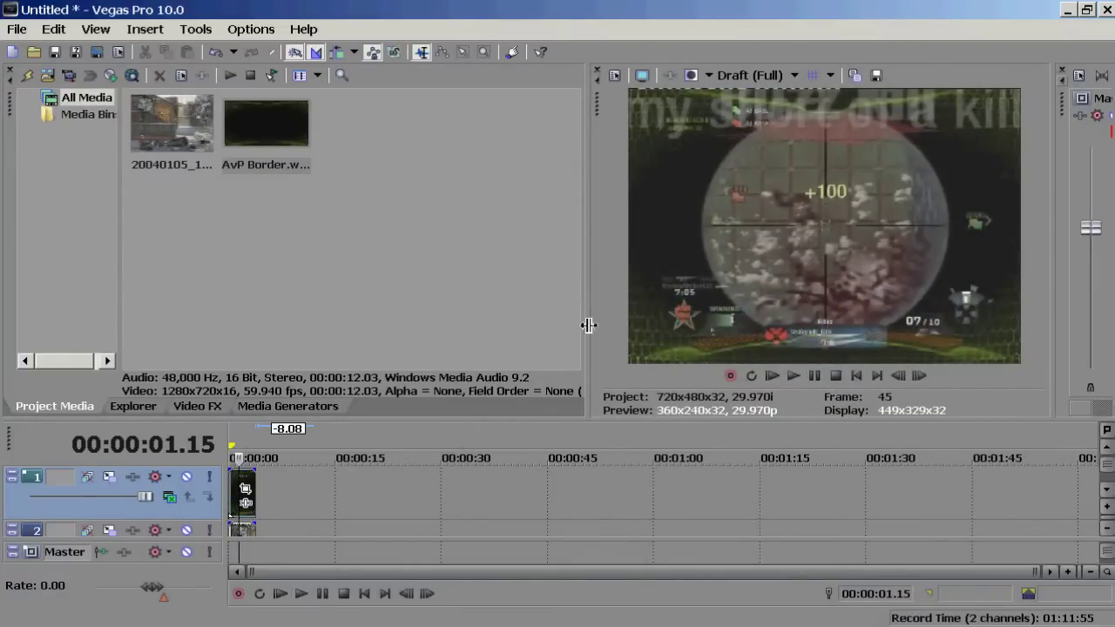
Enlarge the preview pane and timeline, then return to the WinRAR HUD archive
drag(588, 325, 581, 341)
drag(705, 421, 712, 463)
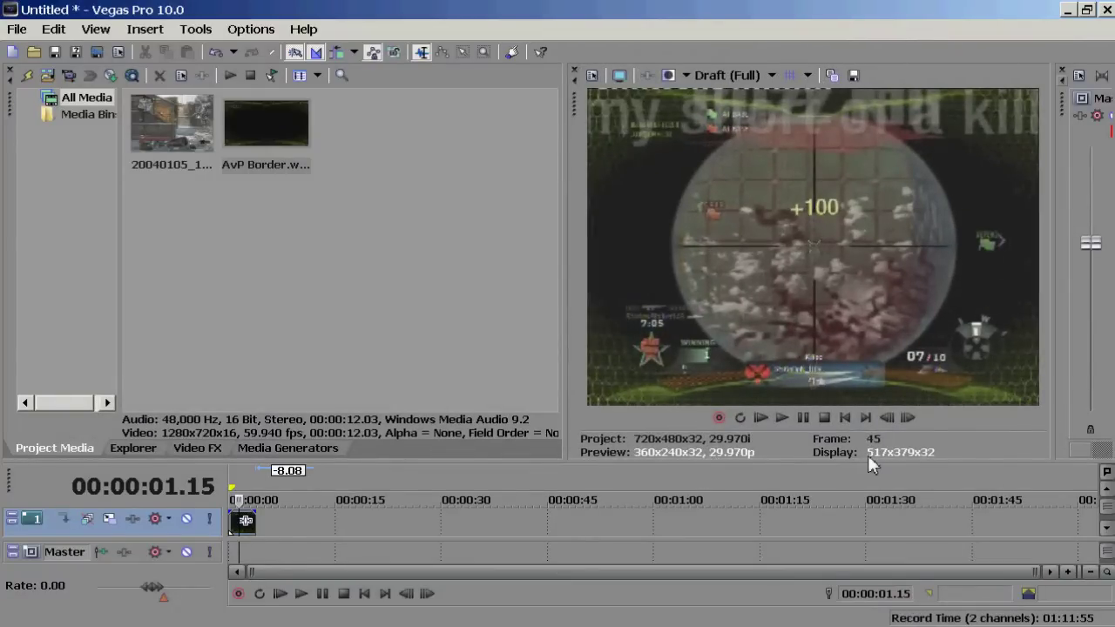
drag(870, 462, 878, 426)
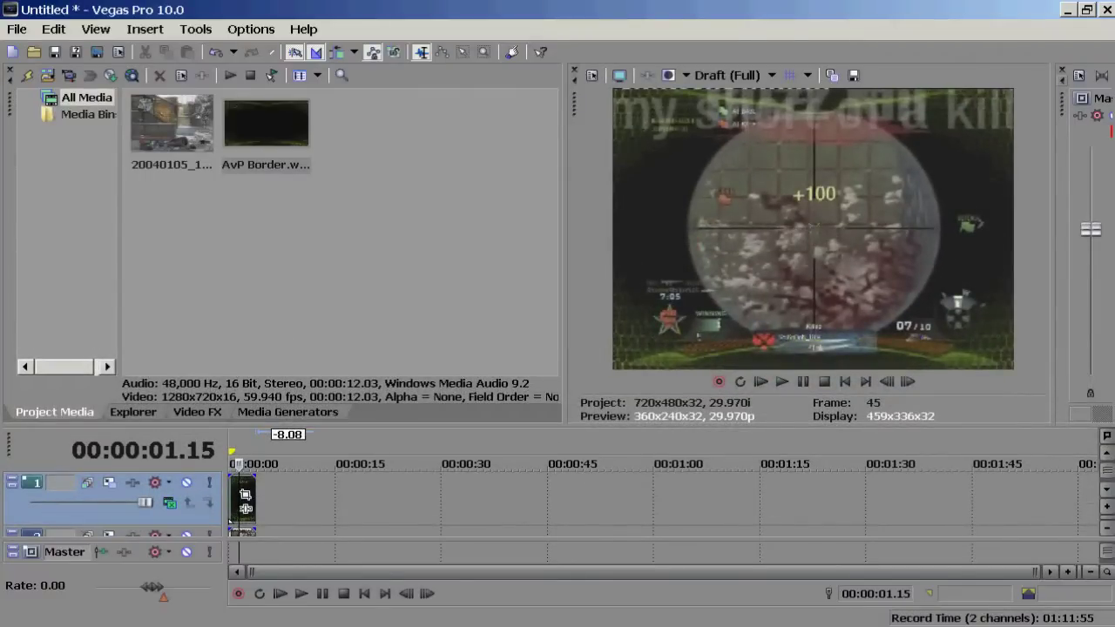
key(alt+Tab)
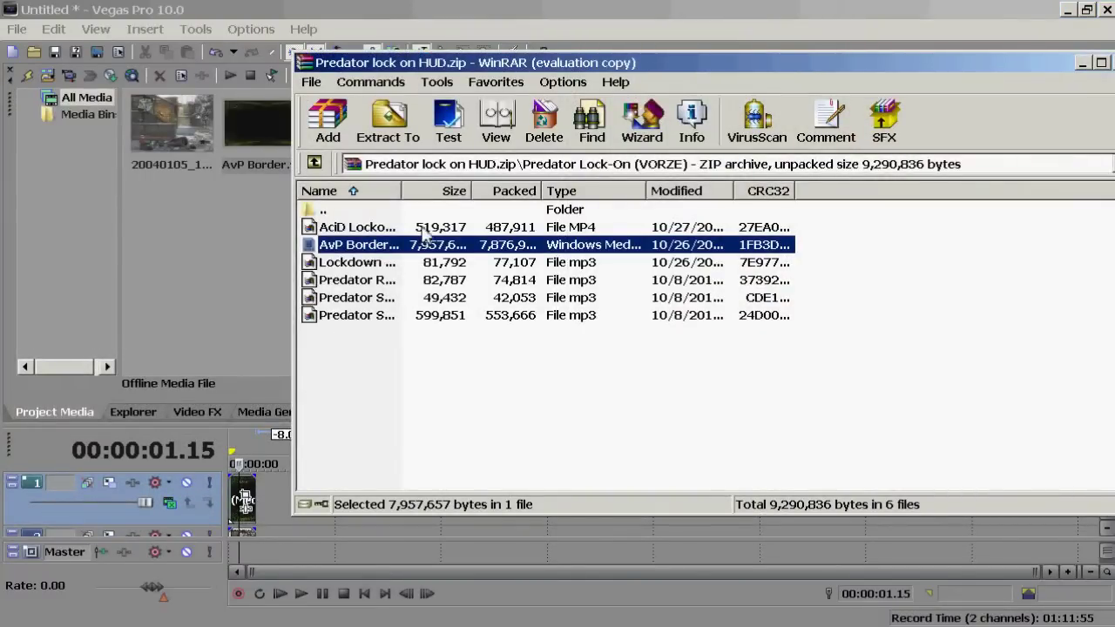
Drag the AciD Lockon MP4 into the Vegas timeline and align the 2.10-second clip at 0:00
drag(425, 228, 280, 493)
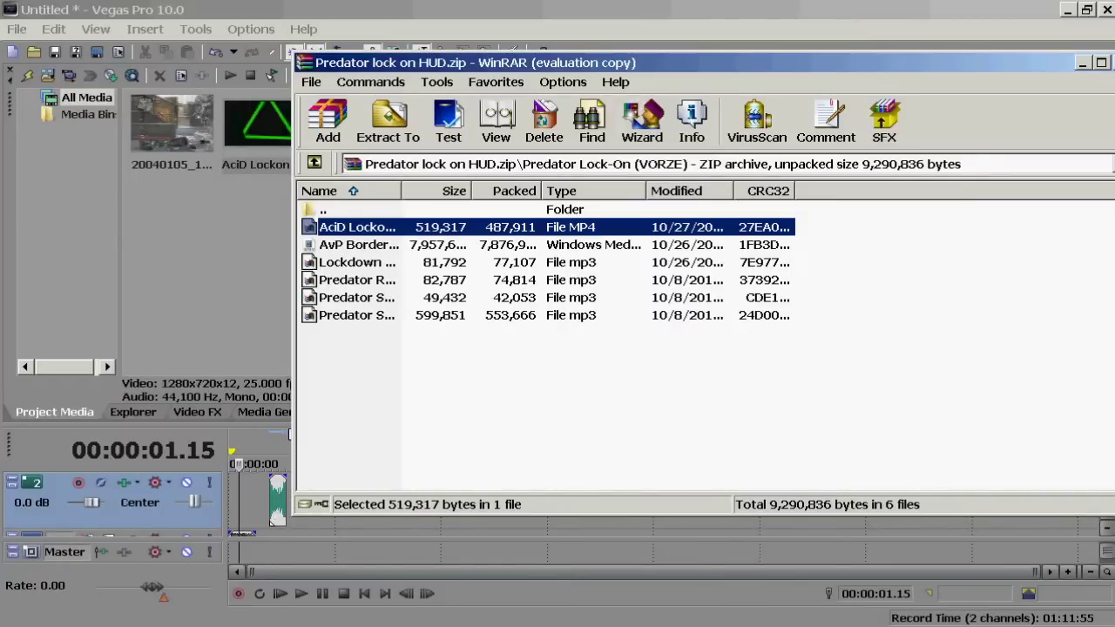
click(274, 500)
drag(281, 503, 235, 502)
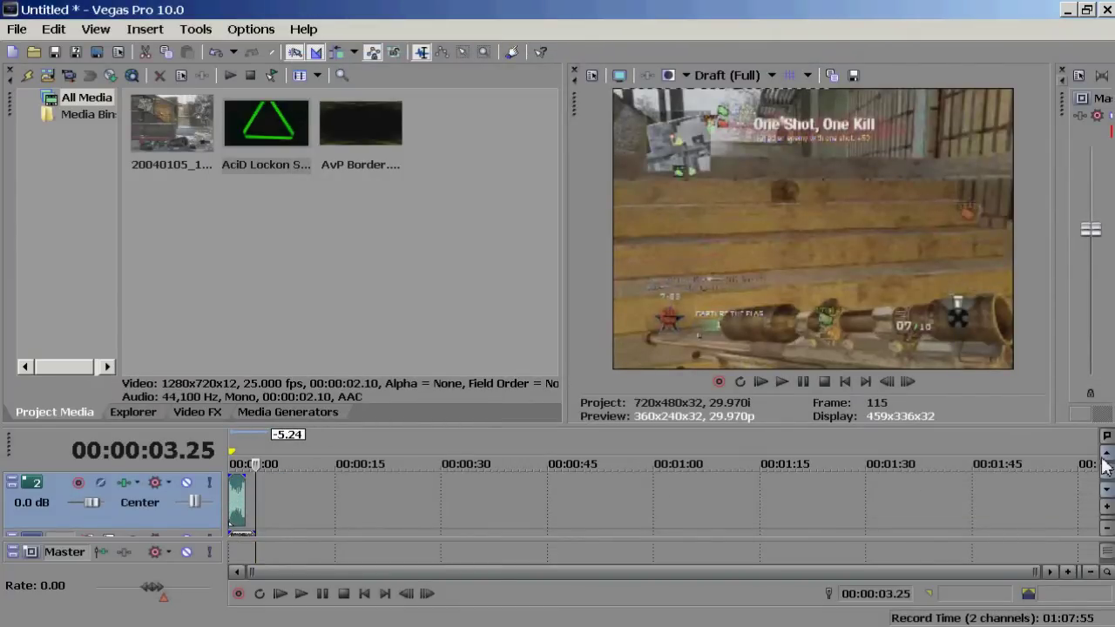
Select the lock-on clip on track 1 and play the project from the start
mouse_move(248, 494)
mouse_down()
mouse_move(261, 498)
mouse_move(245, 513)
mouse_up()
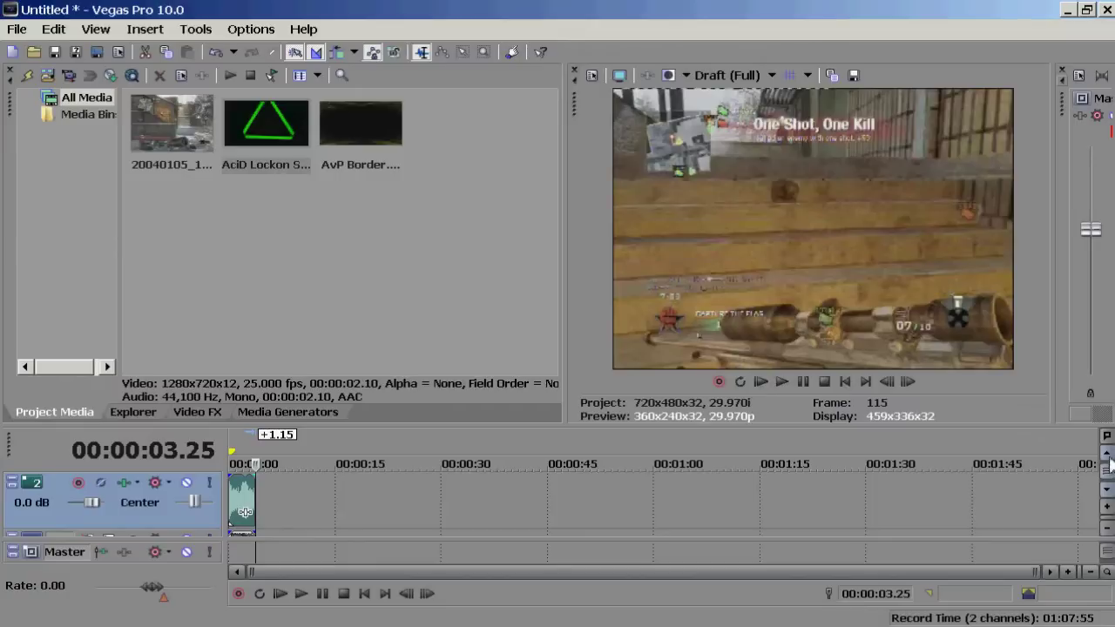
click(1106, 454)
click(249, 494)
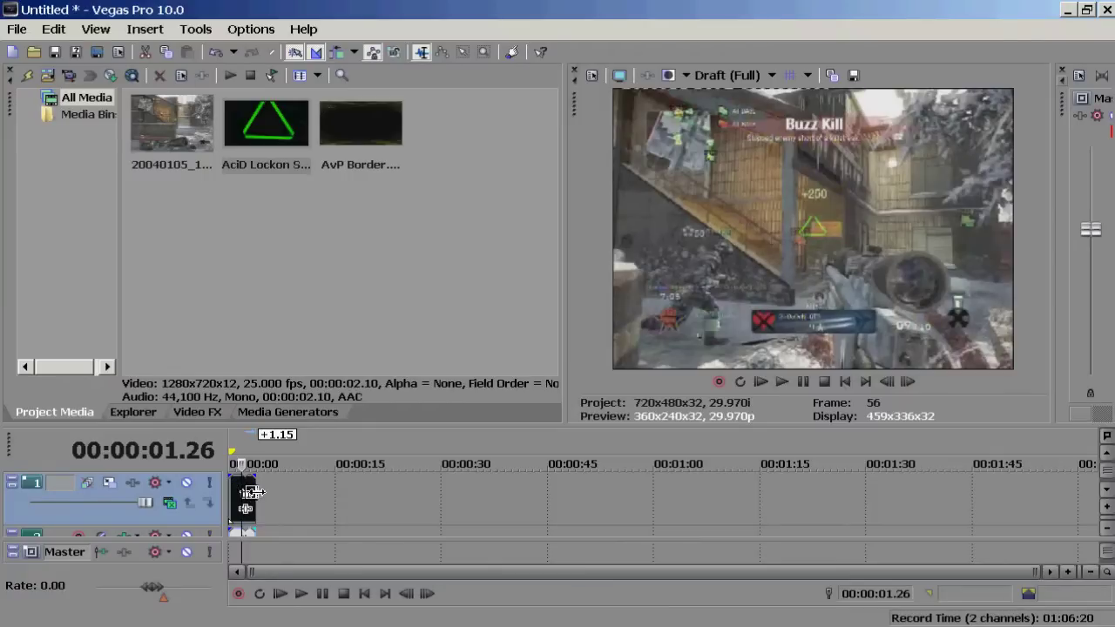
click(242, 494)
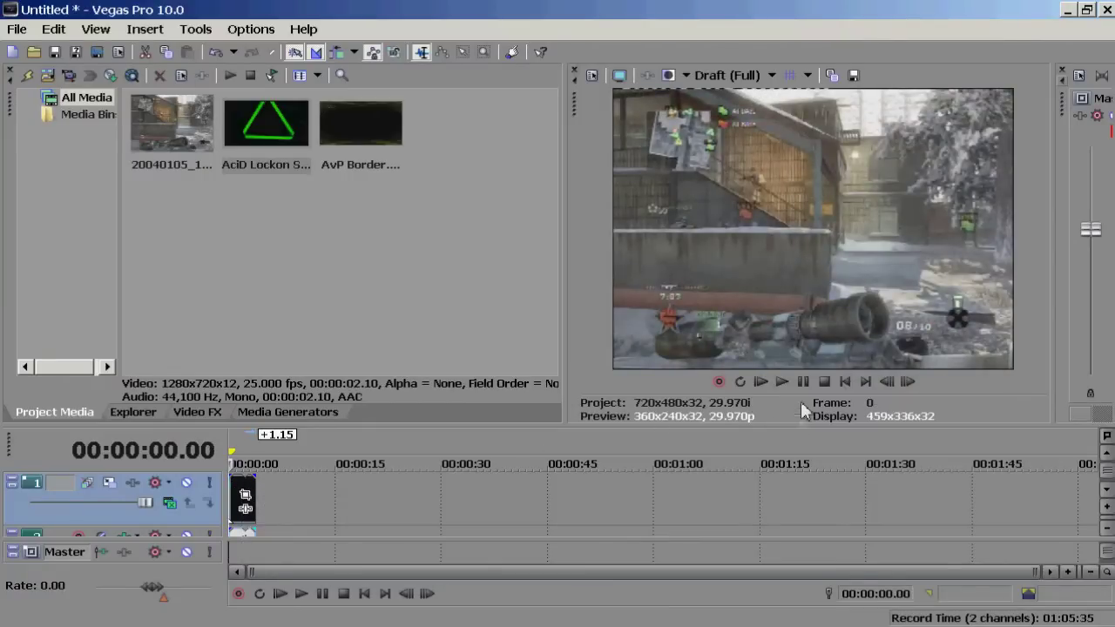
click(801, 382)
click(801, 382)
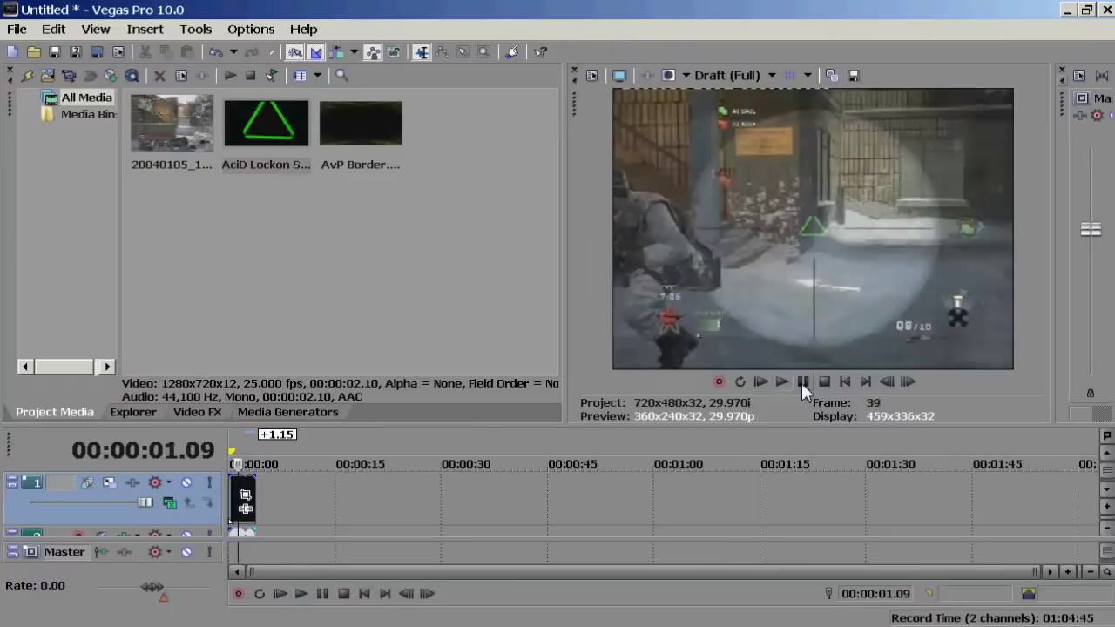
Scroll the track list back to track 1 and move the lock-on clip to about 00:00:15
click(1107, 491)
click(1107, 491)
scroll(1109, 495, up, 1)
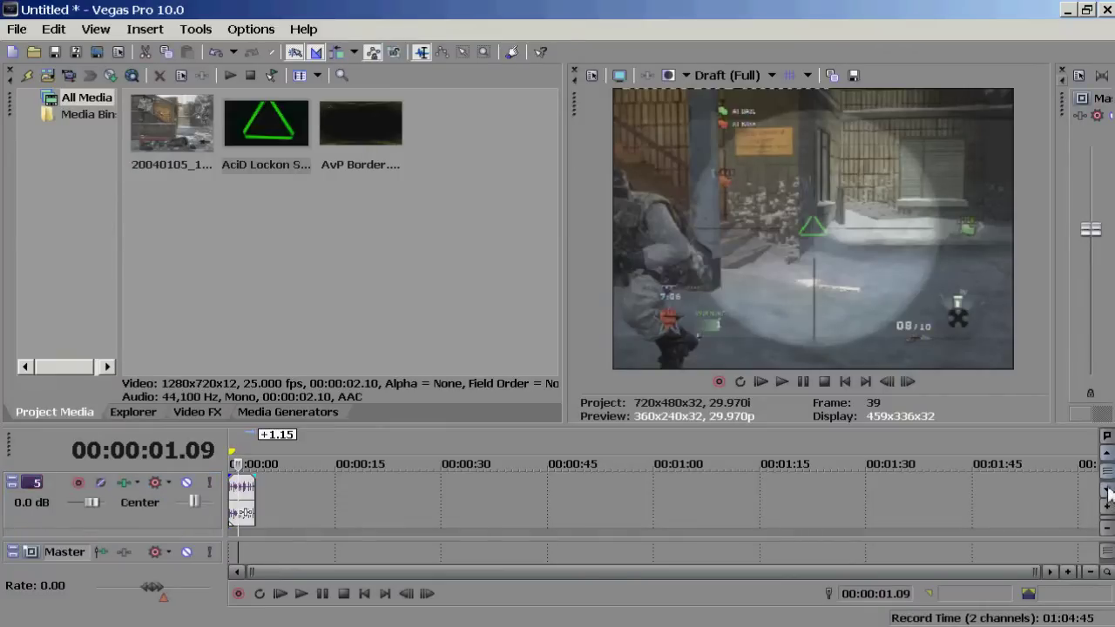
click(1108, 454)
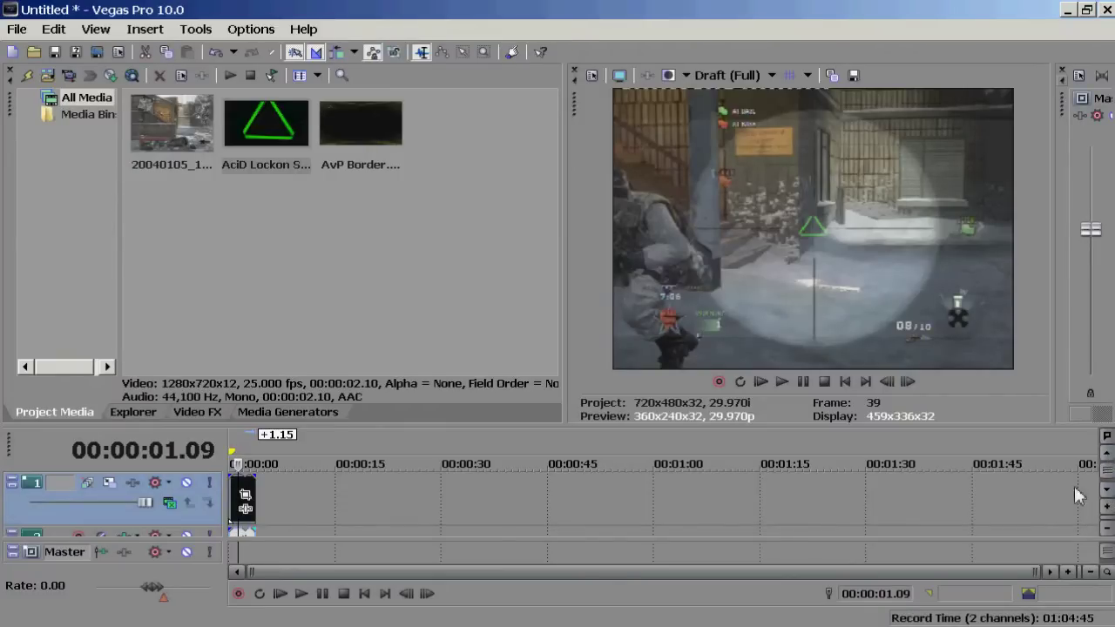
click(1107, 491)
click(1107, 491)
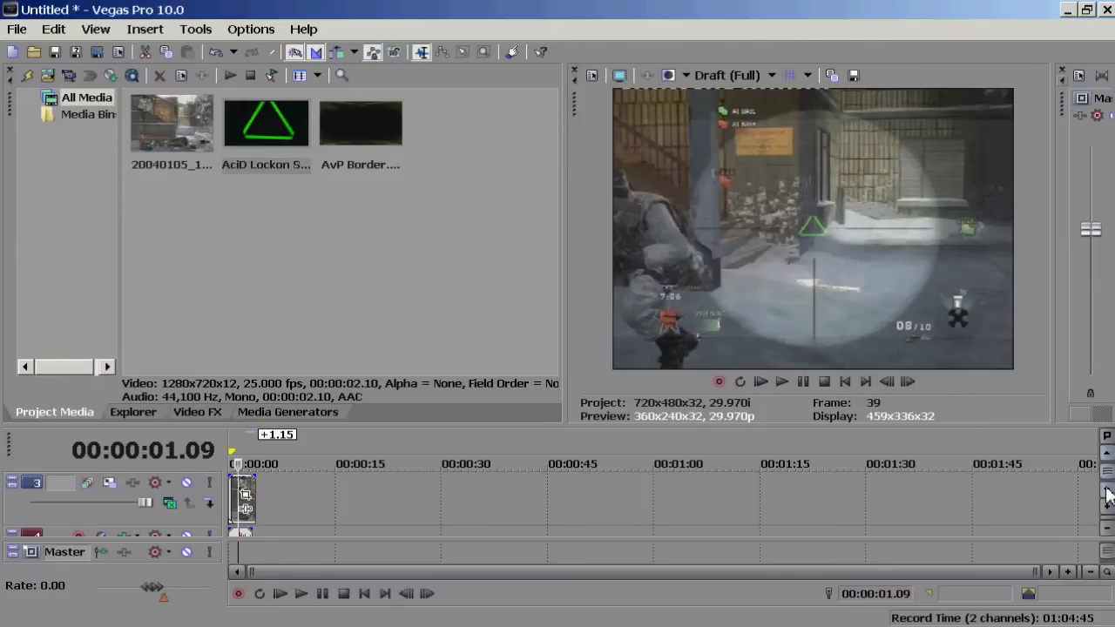
drag(1108, 475, 1108, 455)
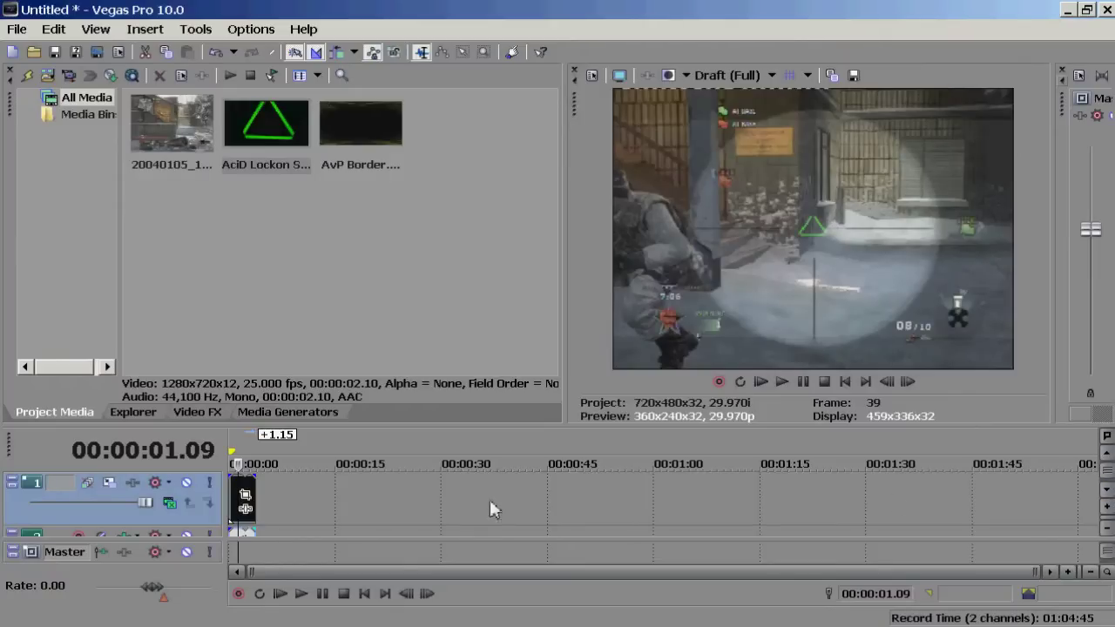
drag(283, 497, 365, 496)
Insert a new top video track and move the lock-on triangle clip to its start
right_click(367, 496)
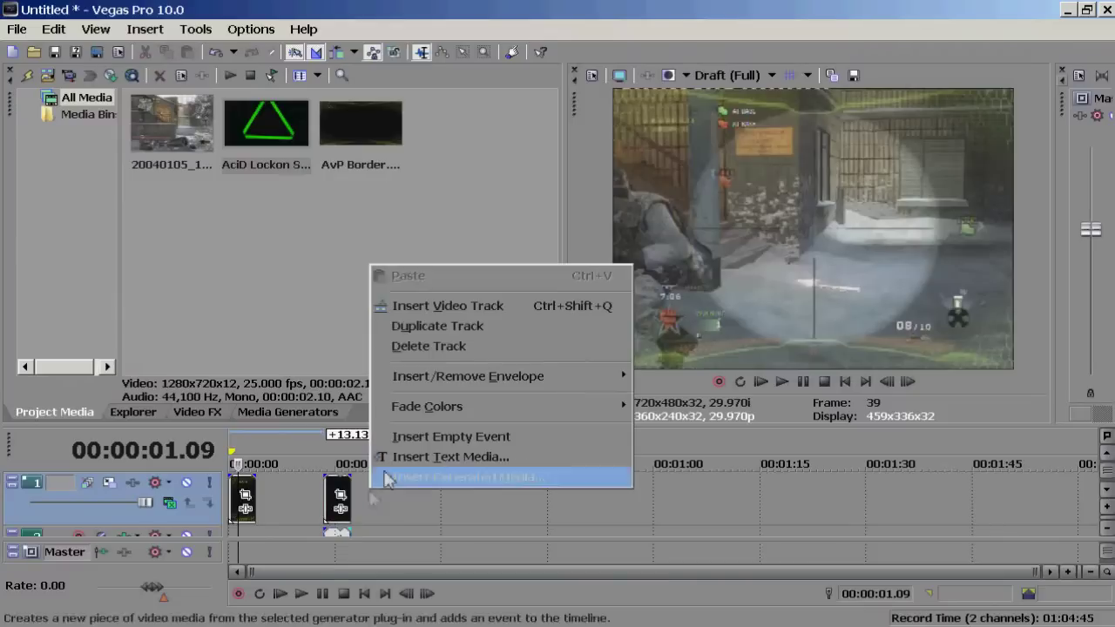
click(478, 309)
drag(333, 536, 244, 485)
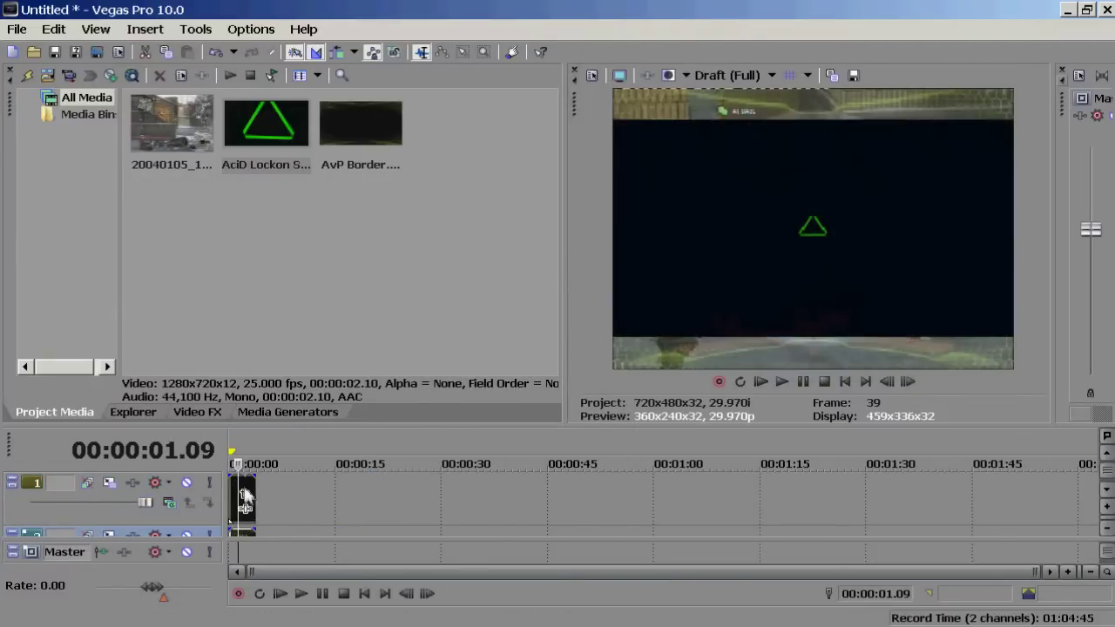
Set the top track's compositing mode to Screen and play the preview from the start
click(209, 504)
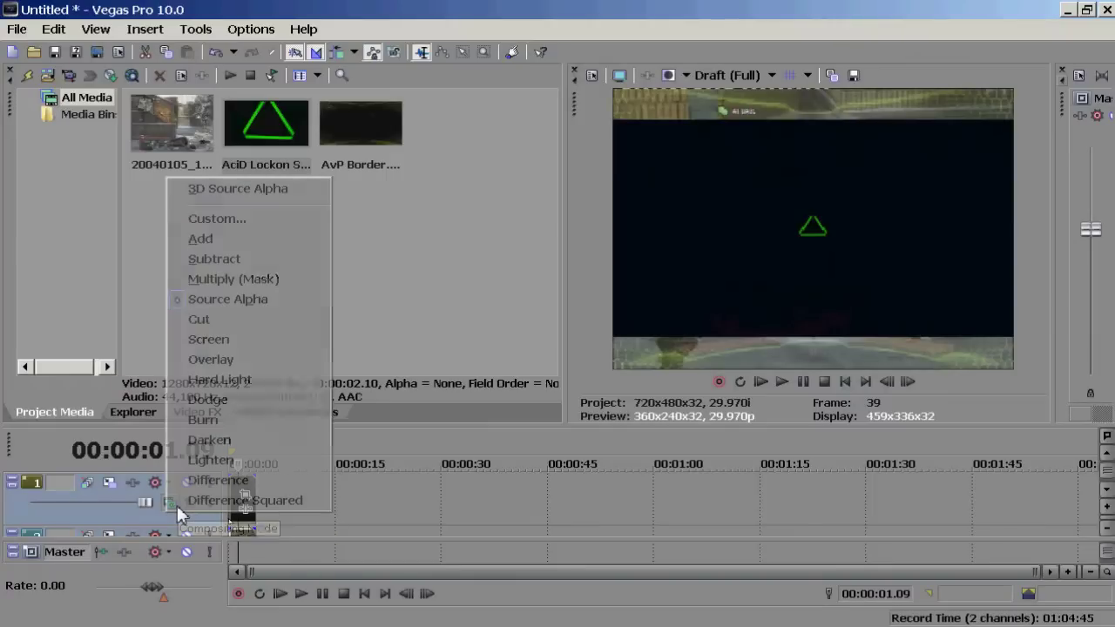
click(222, 349)
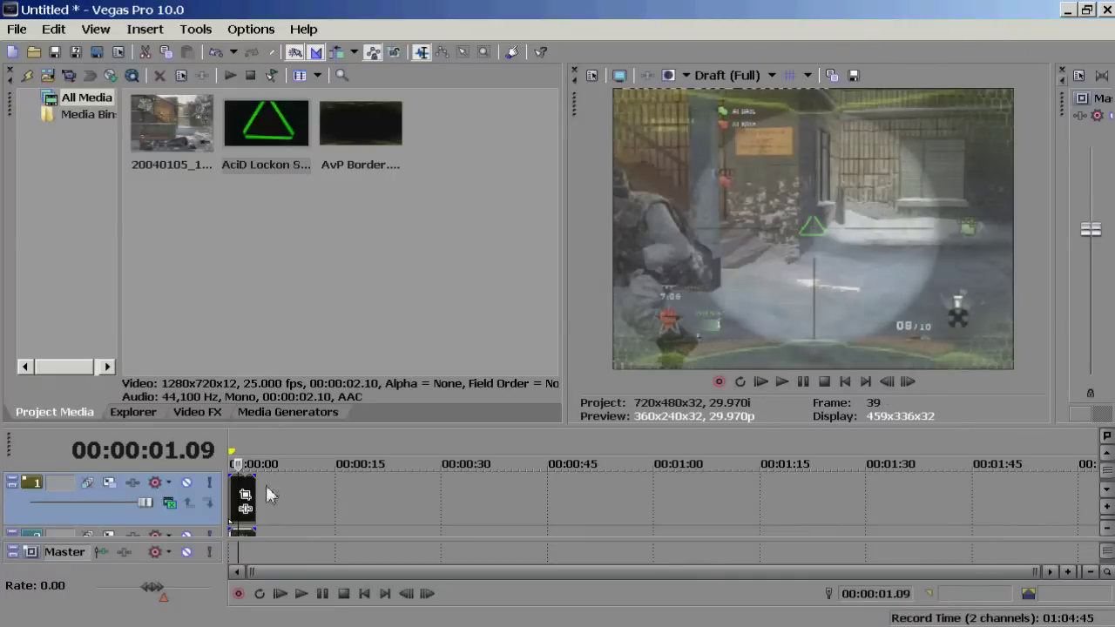
click(232, 464)
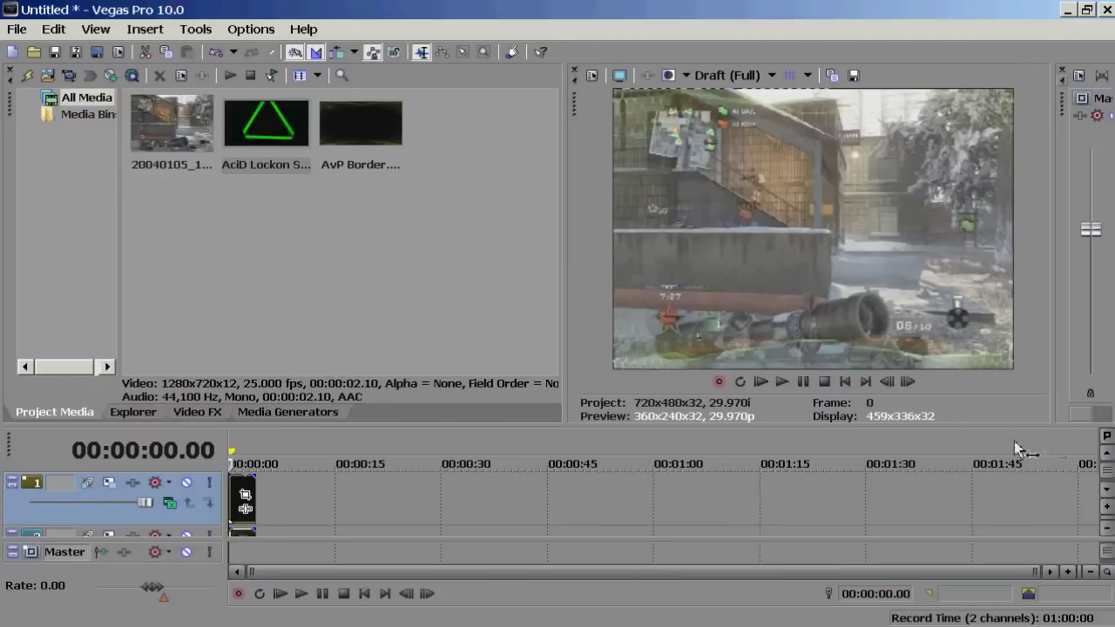
click(802, 389)
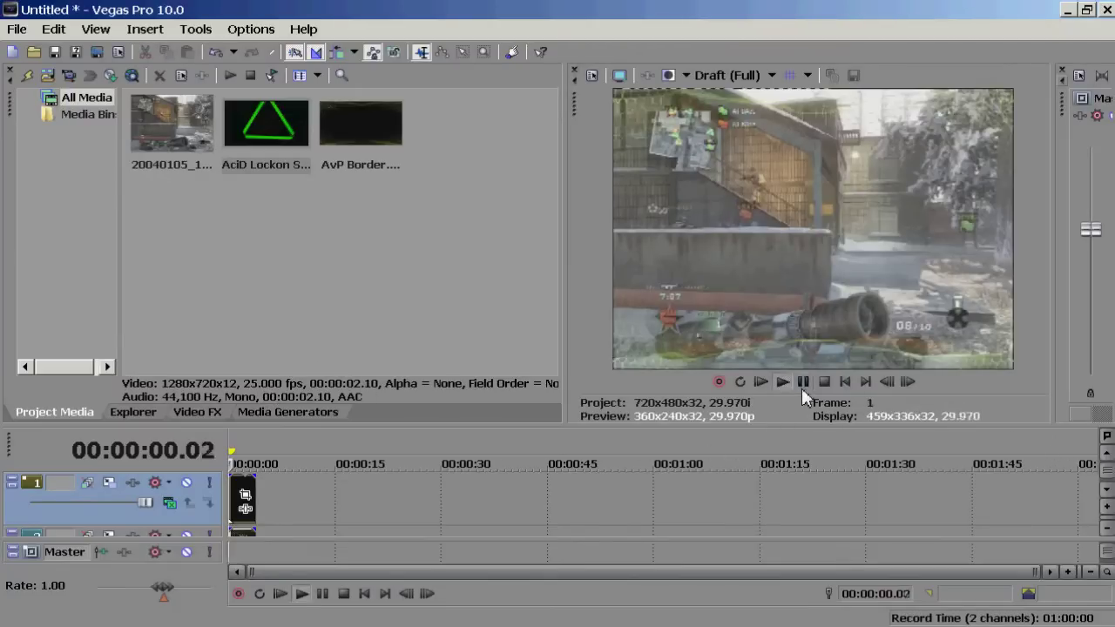
click(801, 387)
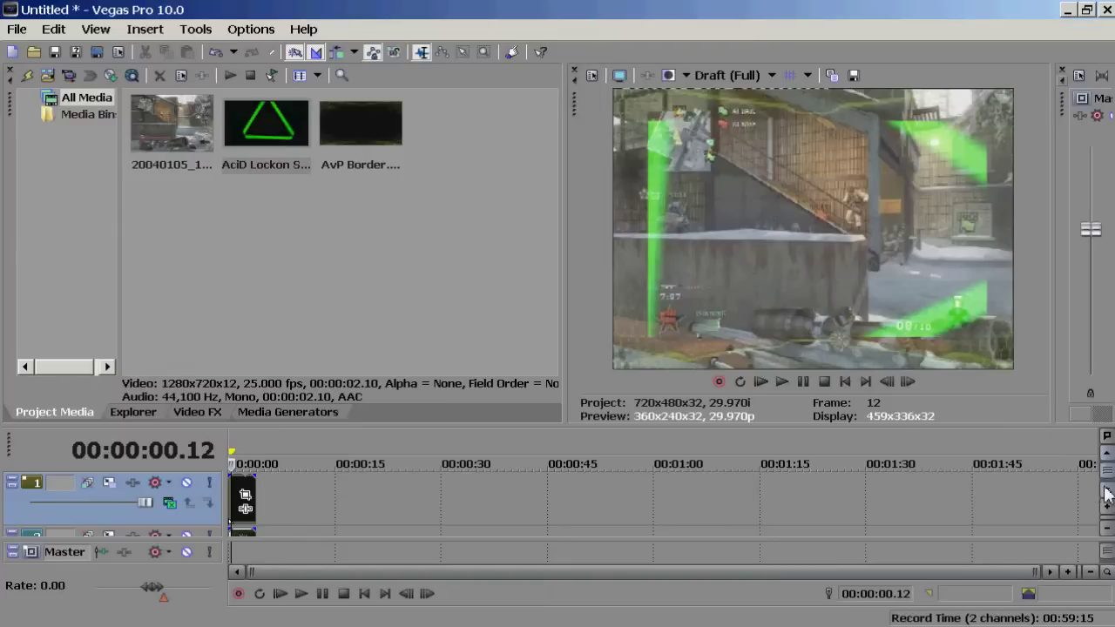
In Video FX, drag the Color Balance Red Midtones preset onto the AvP Border event
scroll(1094, 489, down, 1)
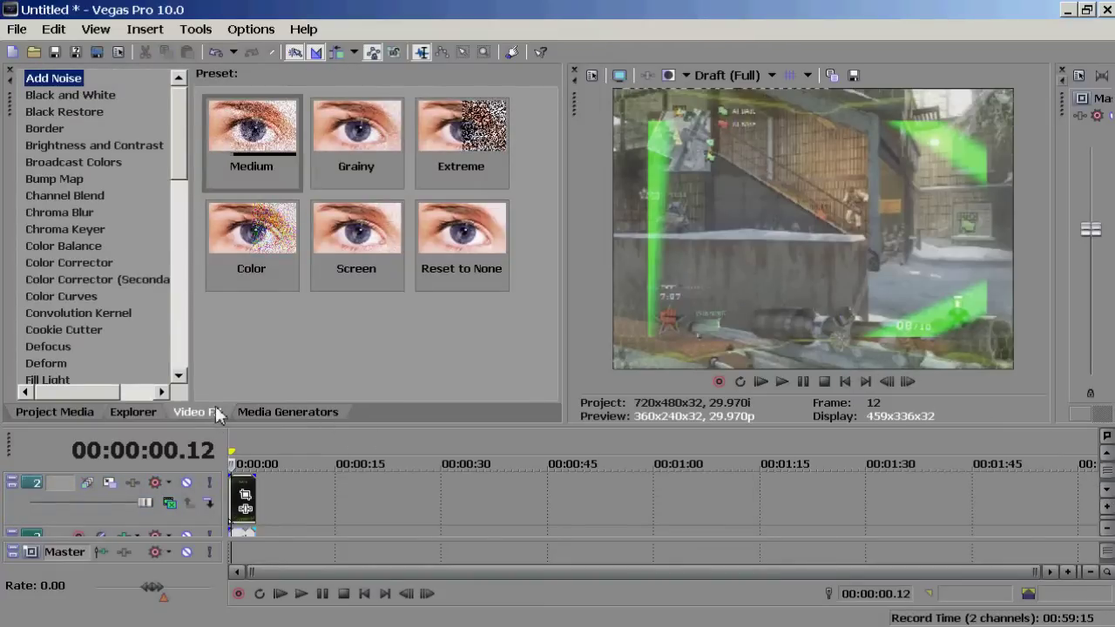
click(92, 199)
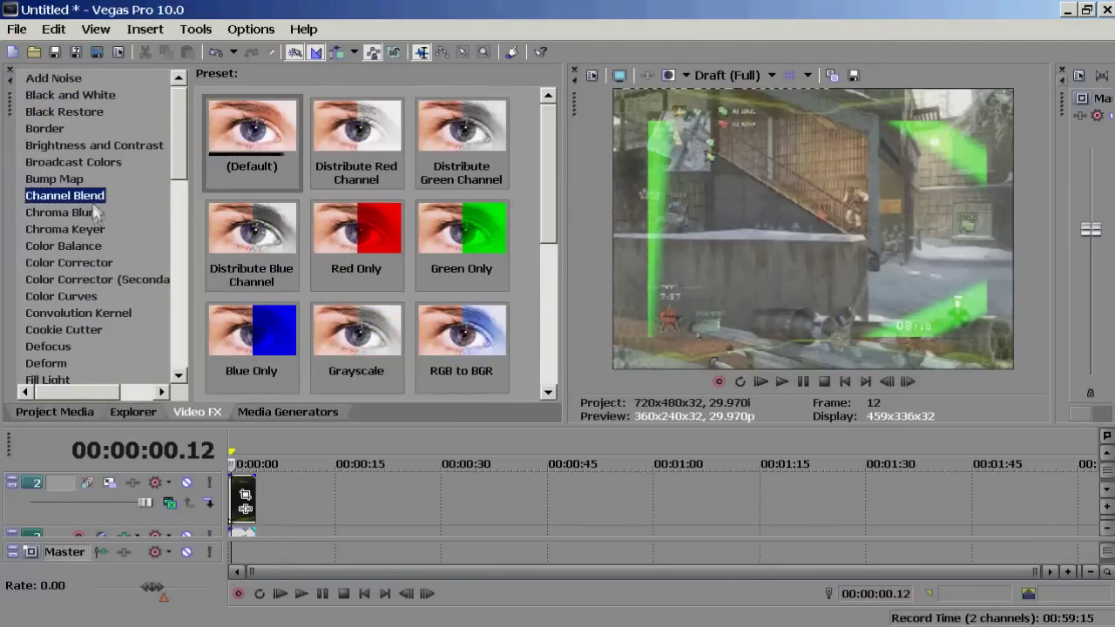
click(91, 246)
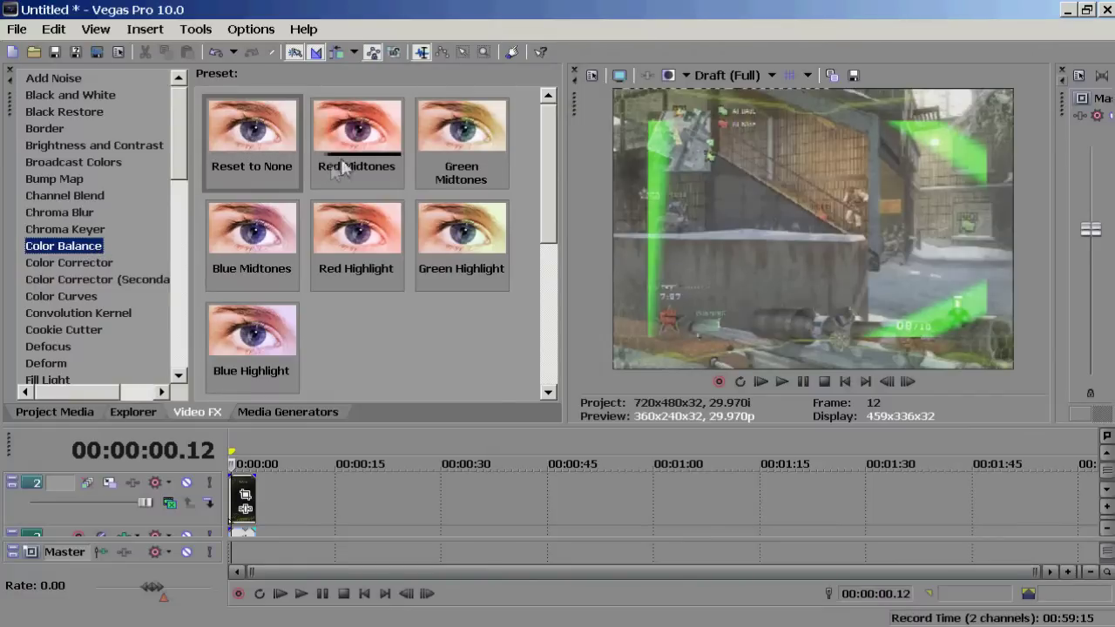
drag(353, 148, 558, 413)
Apply Red Midtones to the AvP Border and raise the Red midtones value to 0.5000
drag(460, 372, 467, 375)
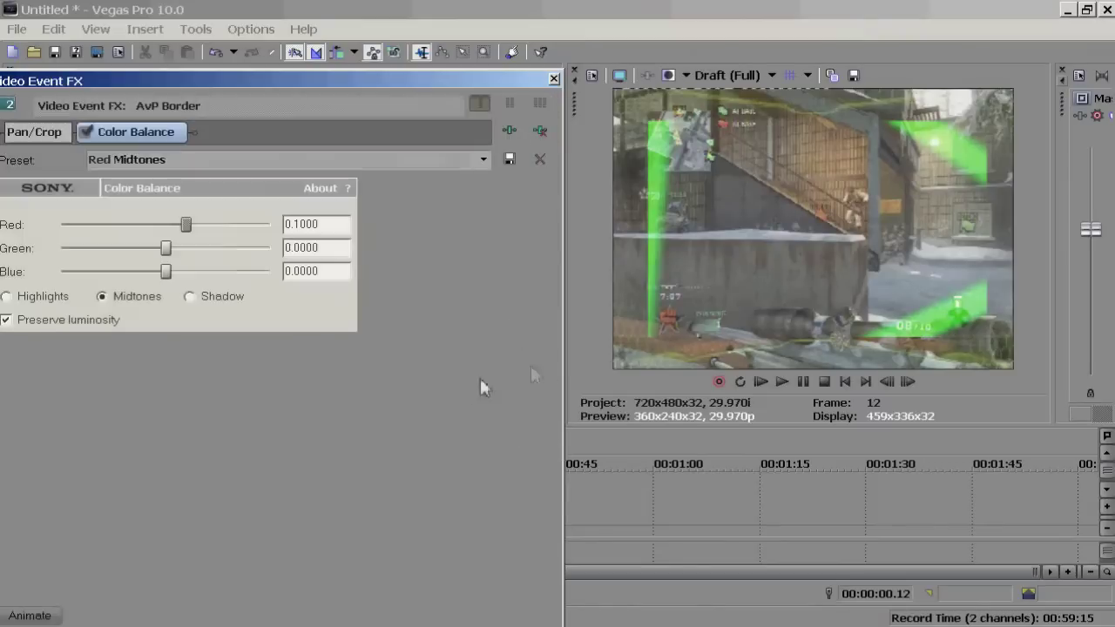
drag(186, 224, 271, 231)
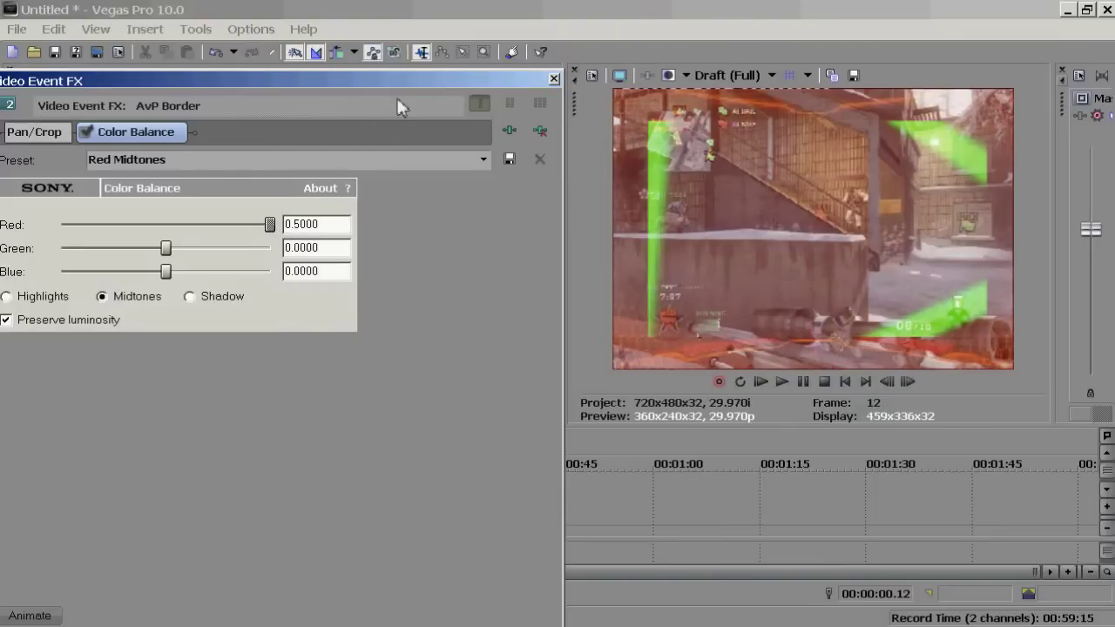
drag(400, 74, 446, 87)
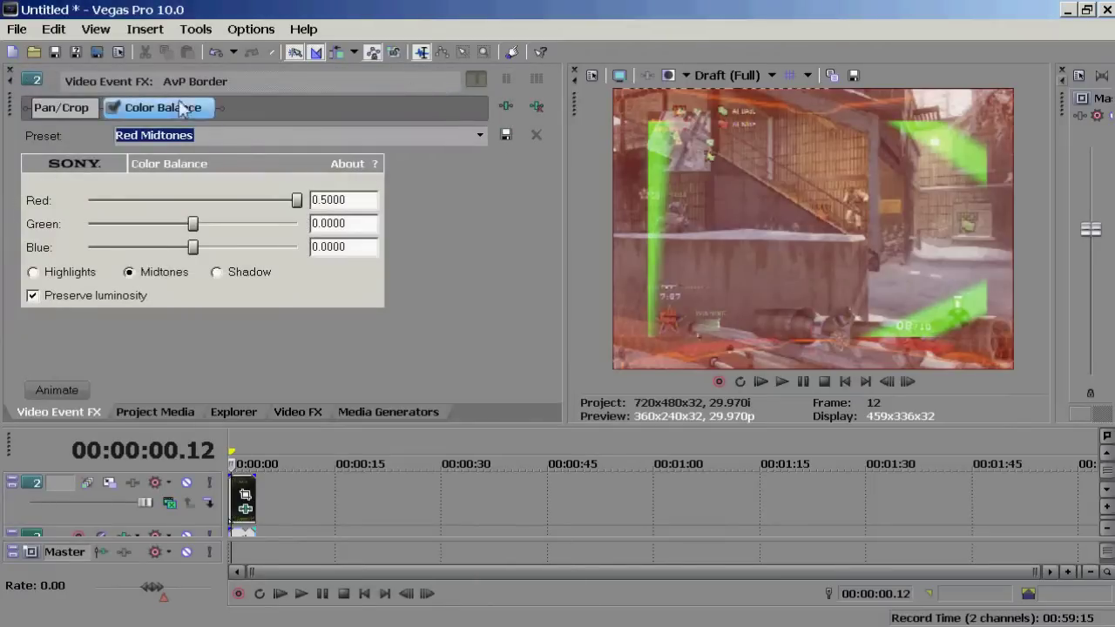
drag(13, 108, 123, 183)
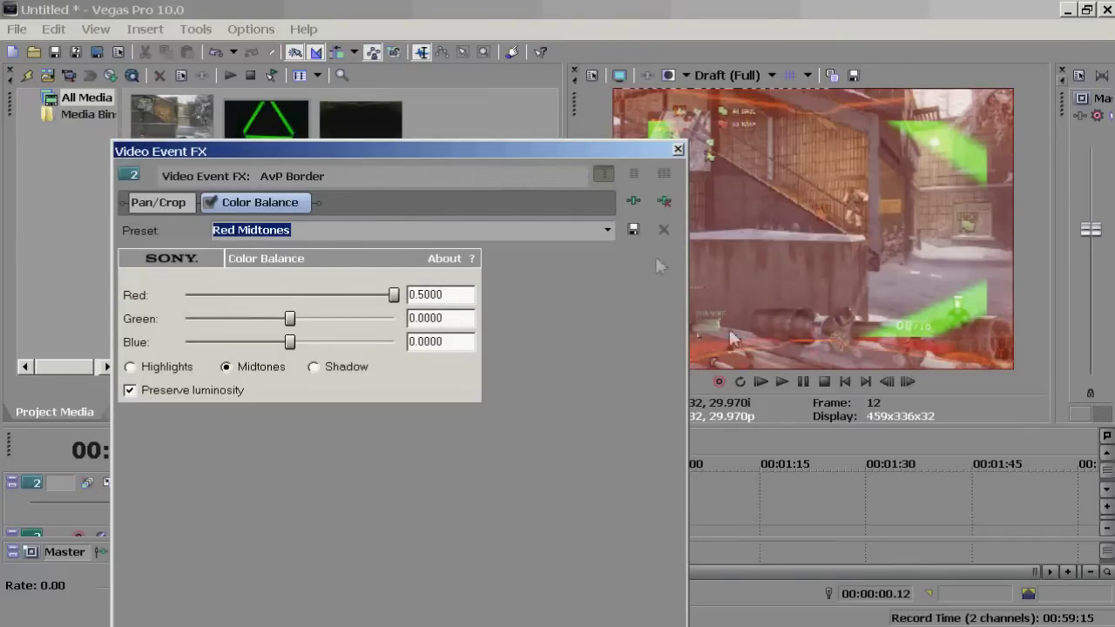
Preview the red-tinted border, close its effect settings, and return to the WinRAR archive
click(803, 383)
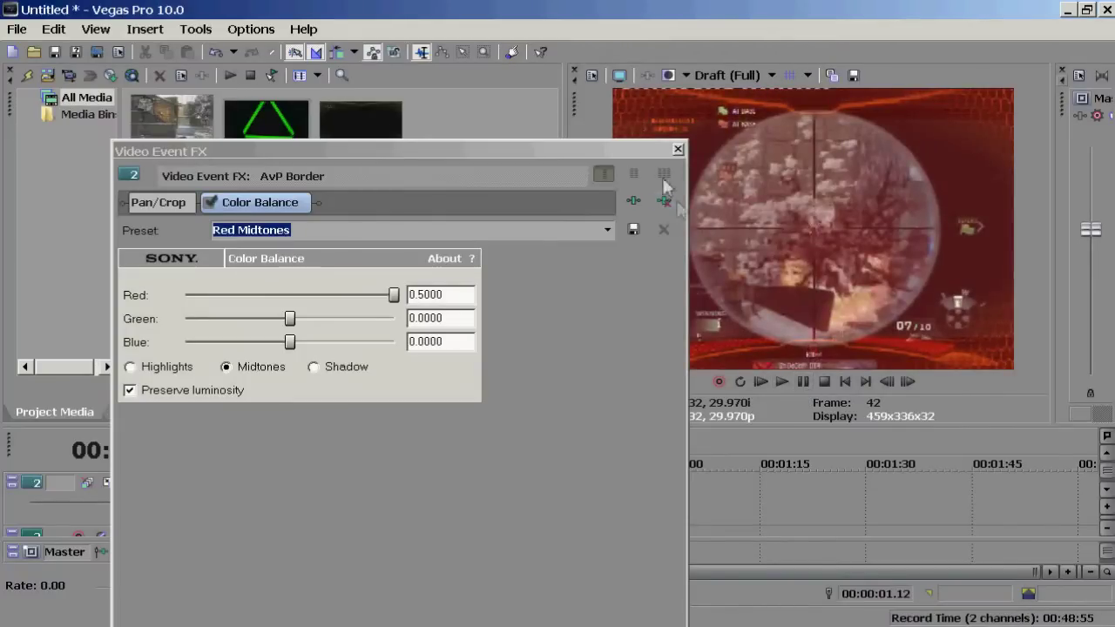
click(678, 151)
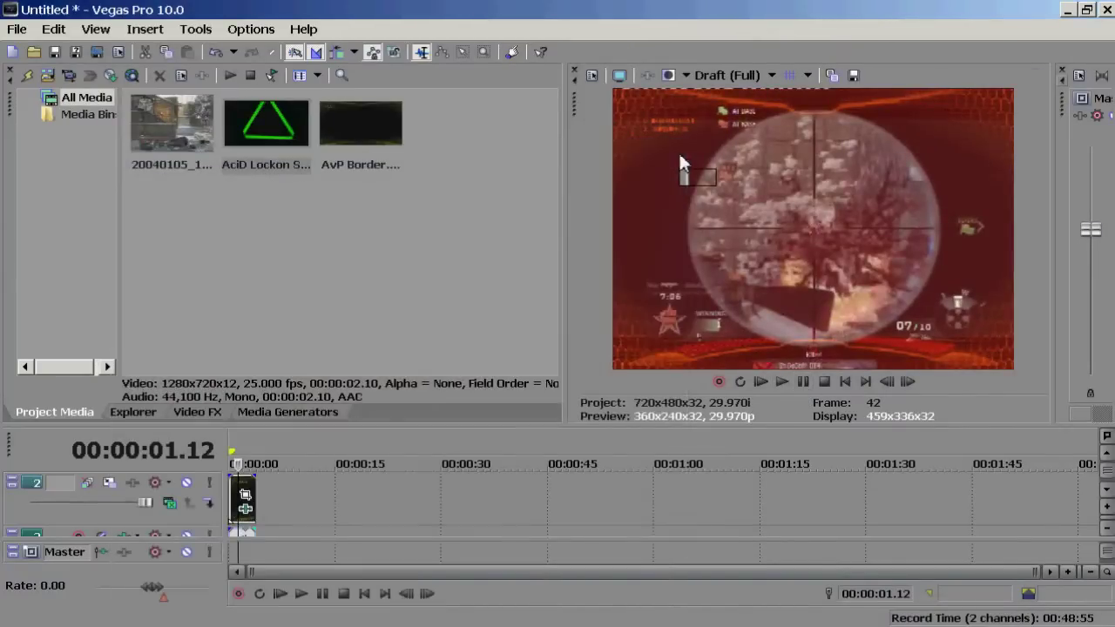
key(alt+Tab)
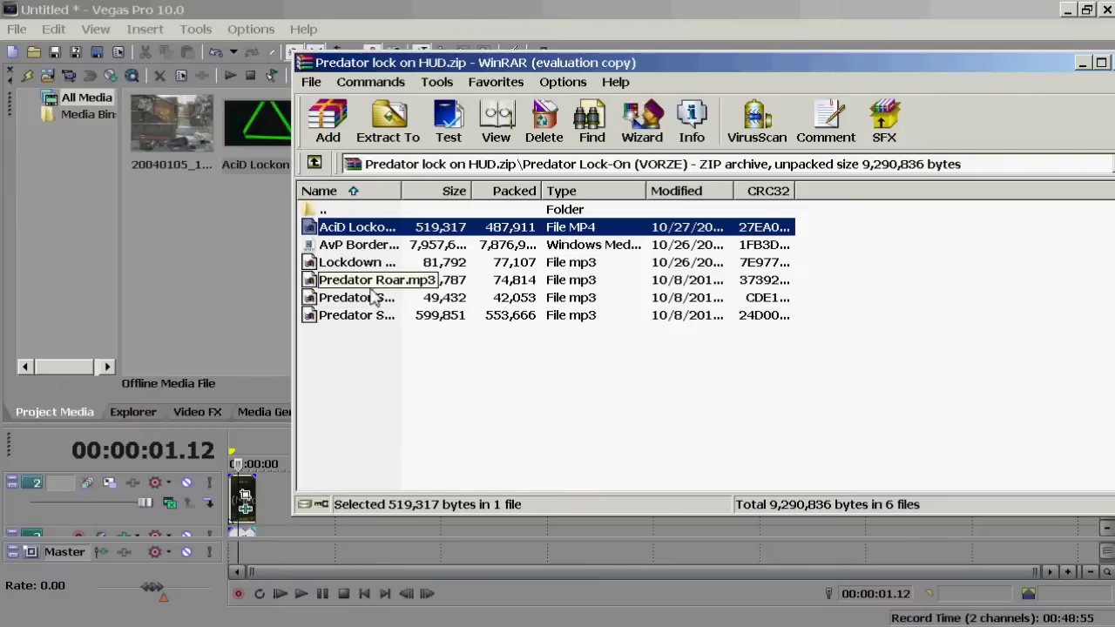
Minimize the Predator lock on HUD.zip WinRAR window so Vegas Pro is in front again
click(1083, 64)
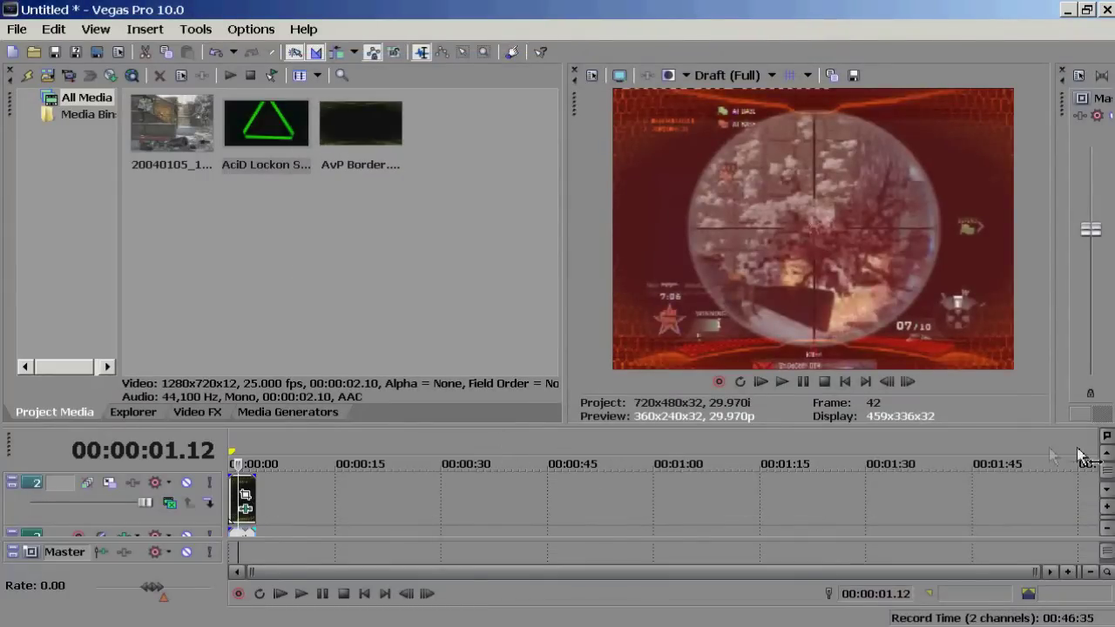
click(1108, 454)
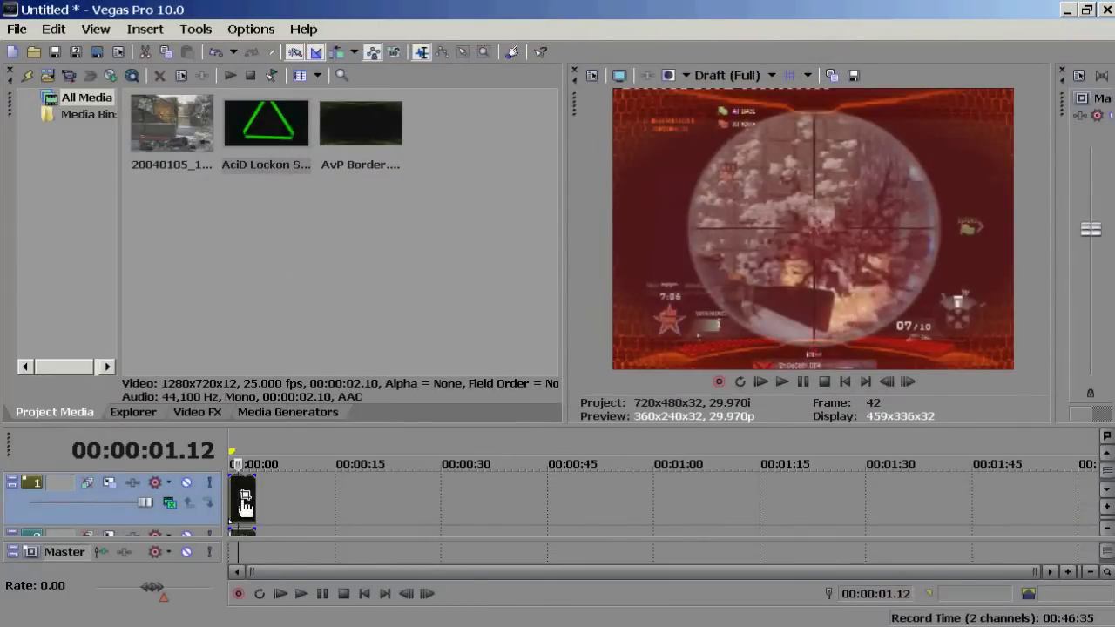
Return to the project start, then briefly play and pause the preview
key(ctrl+Home)
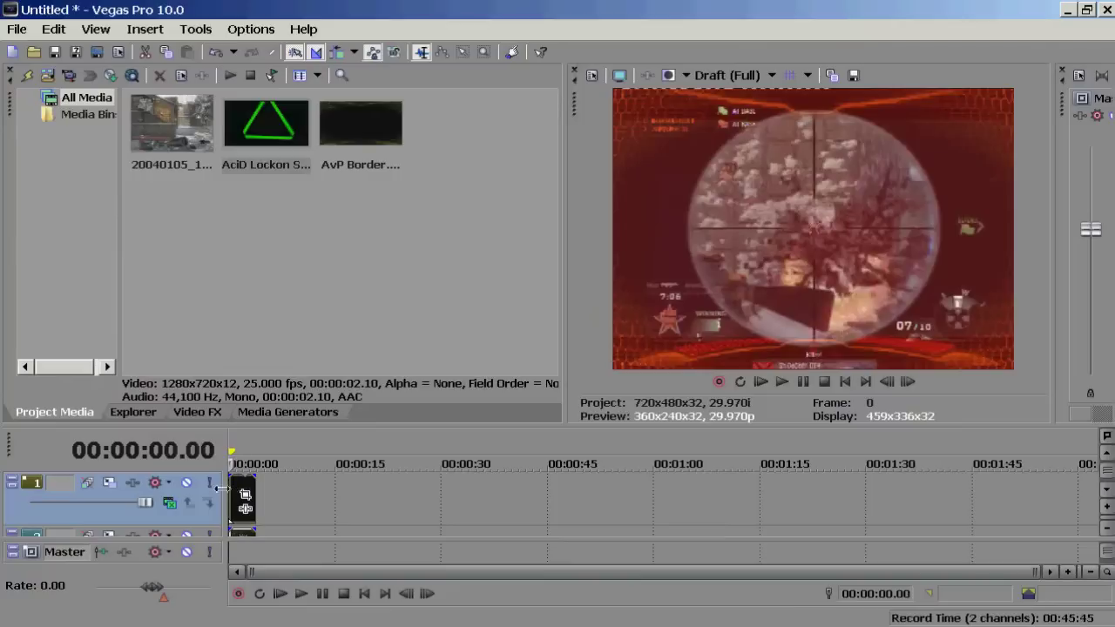
click(797, 384)
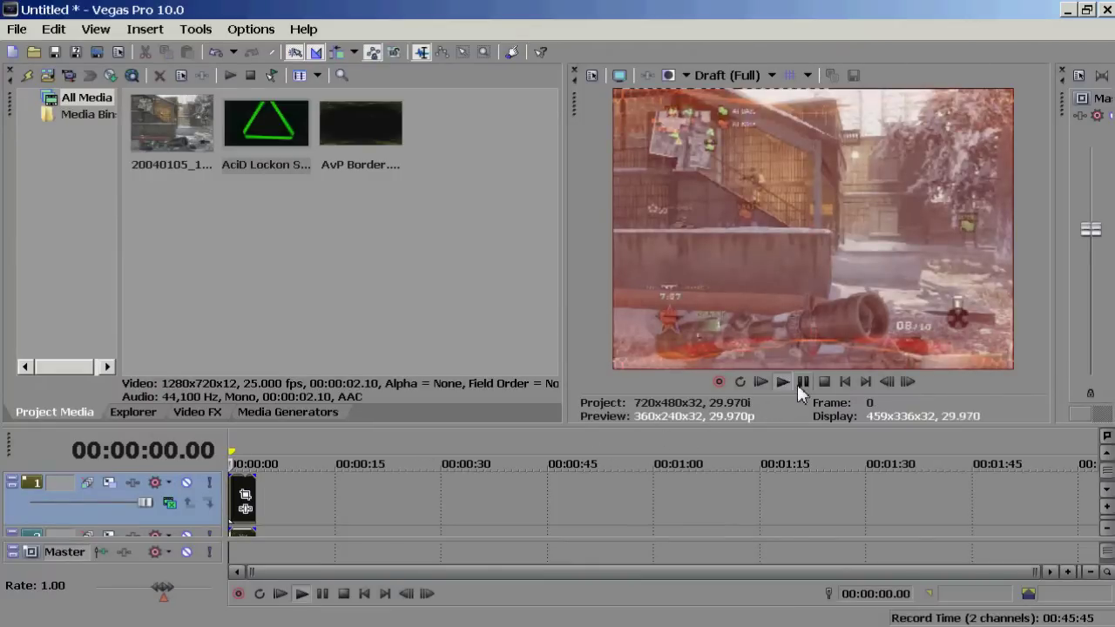
click(800, 383)
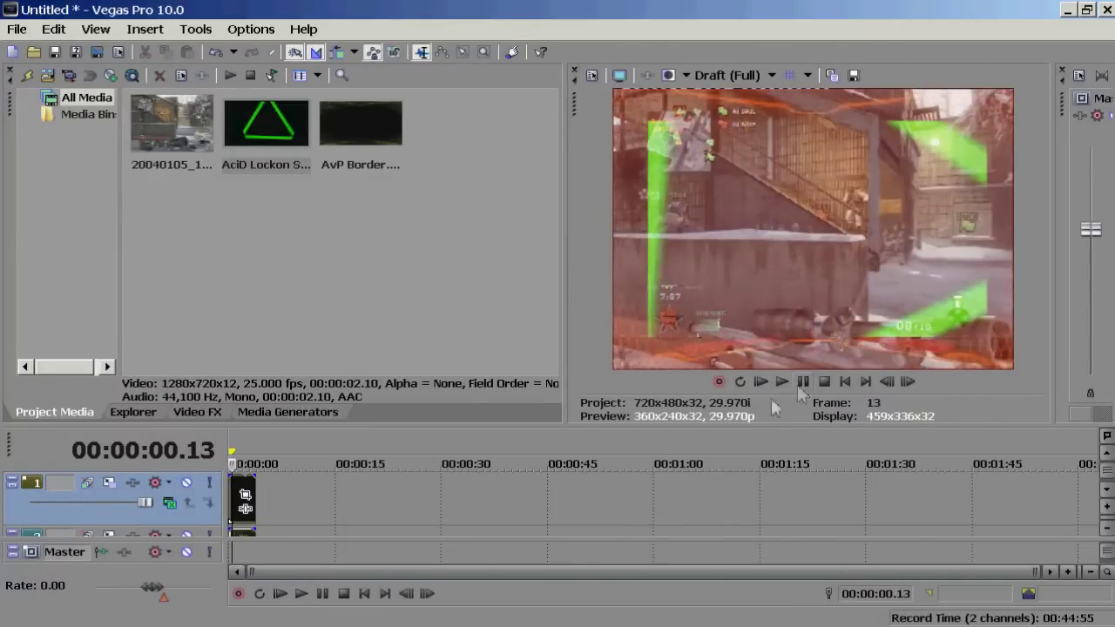
Resize the AcID Lockon clip's pan/crop frame to 800 × 450, centred at 640, 360
click(246, 495)
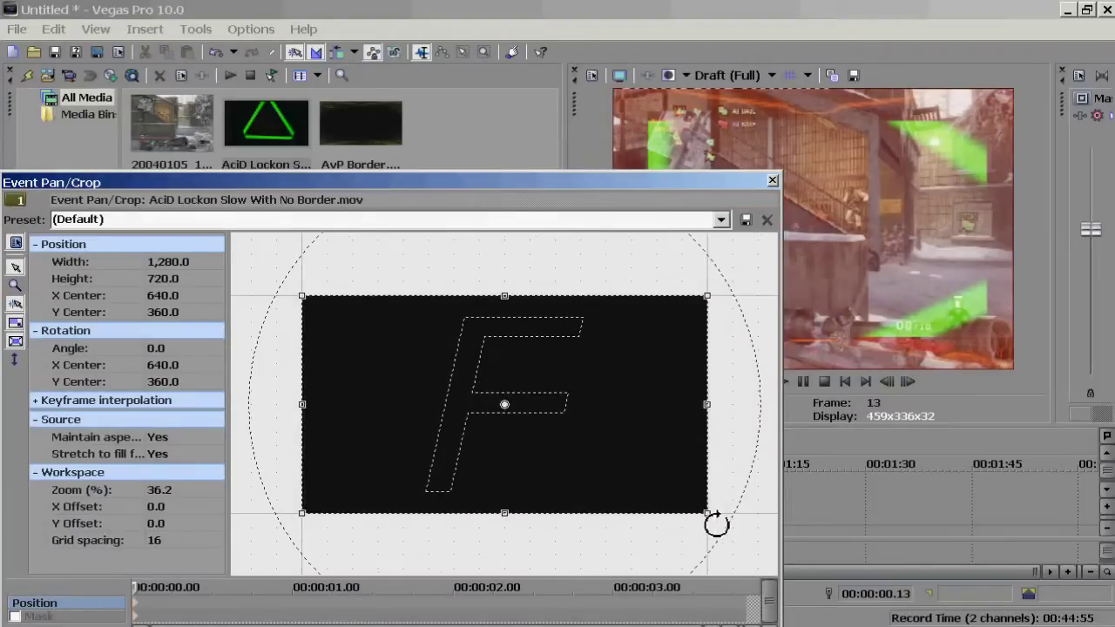
drag(711, 517, 677, 465)
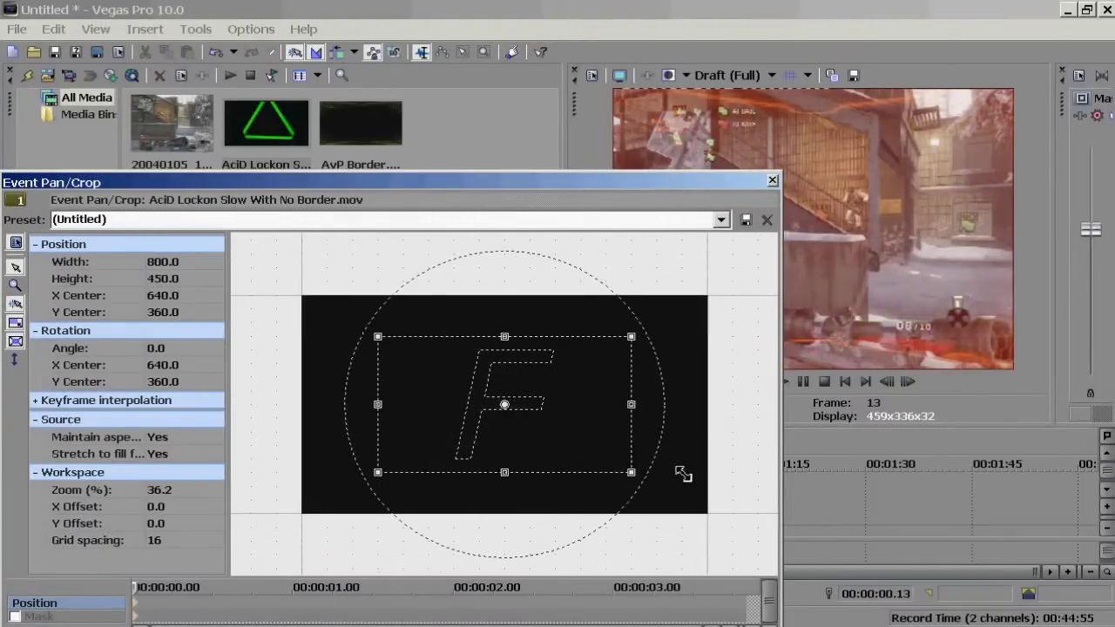
click(771, 180)
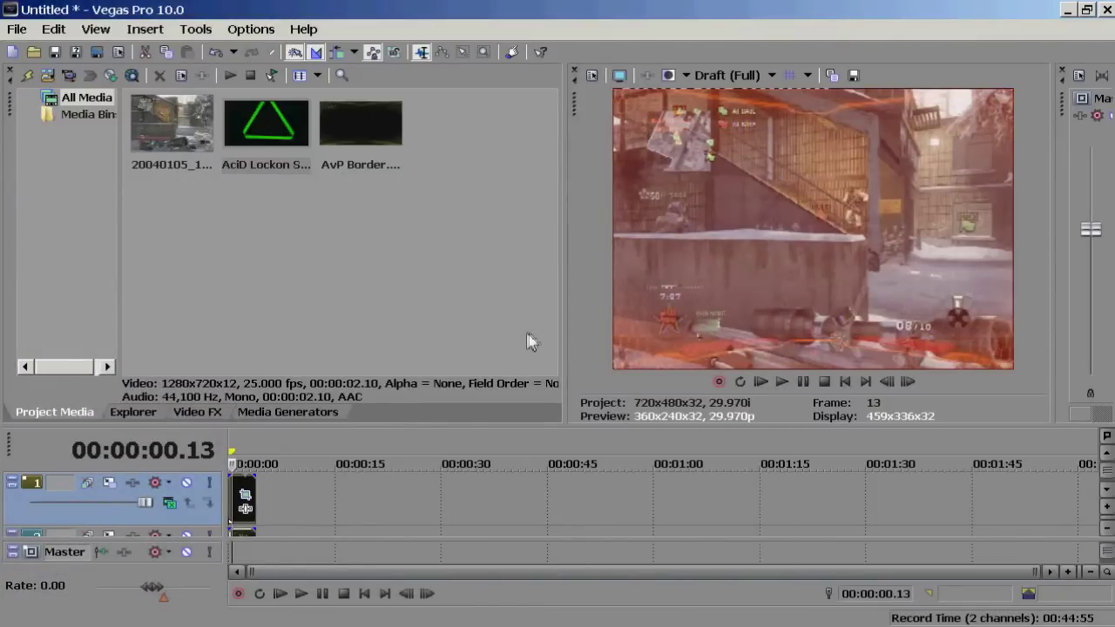